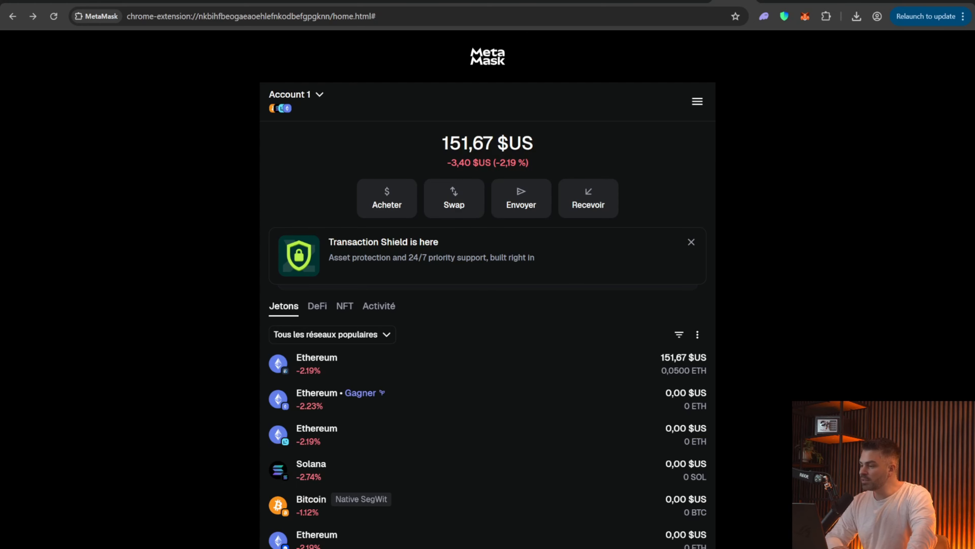
- Switch to Uniswap and connect the MetaMask wallet's Account 1, dismissing the offer to use Solana
{"action": "left_click", "coordinate": [826, 2]}
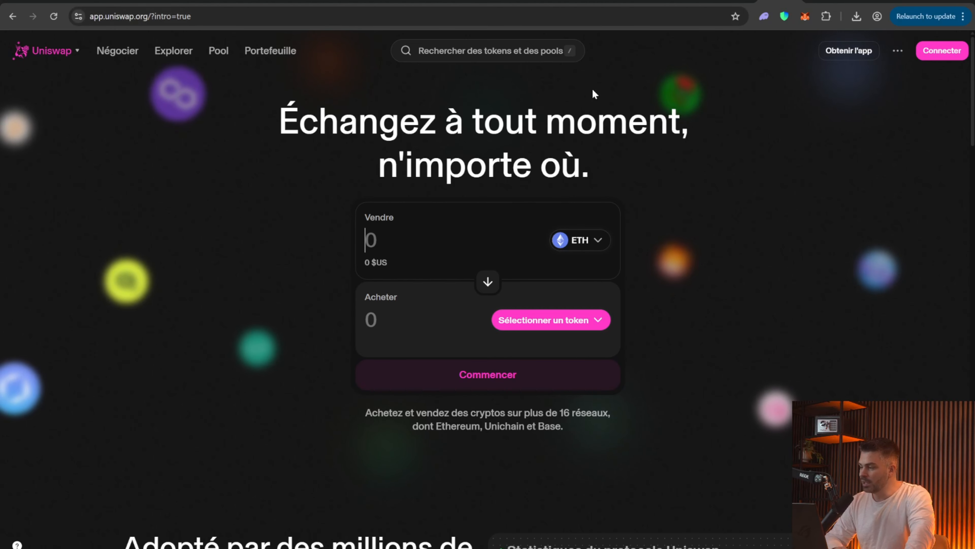
{"action": "left_click", "coordinate": [941, 51]}
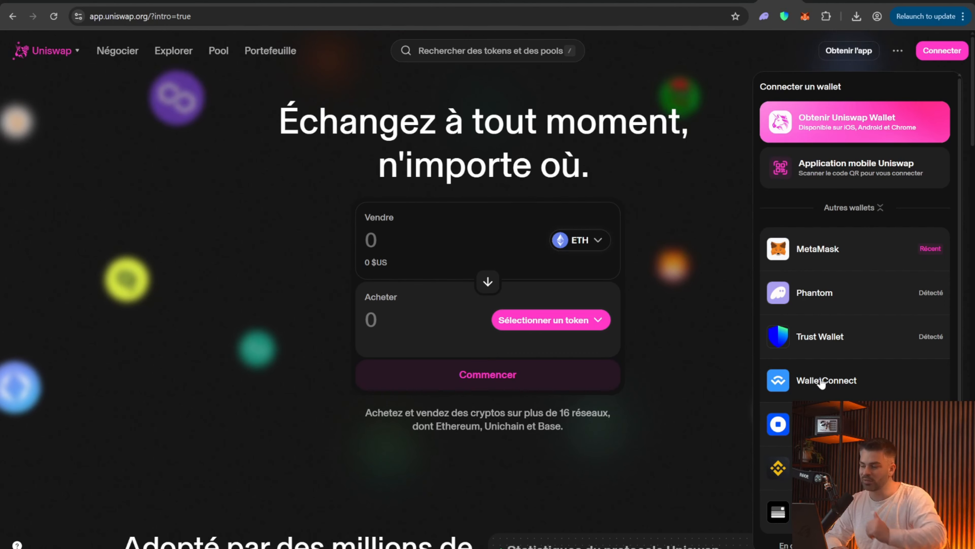
{"action": "left_click", "coordinate": [844, 260]}
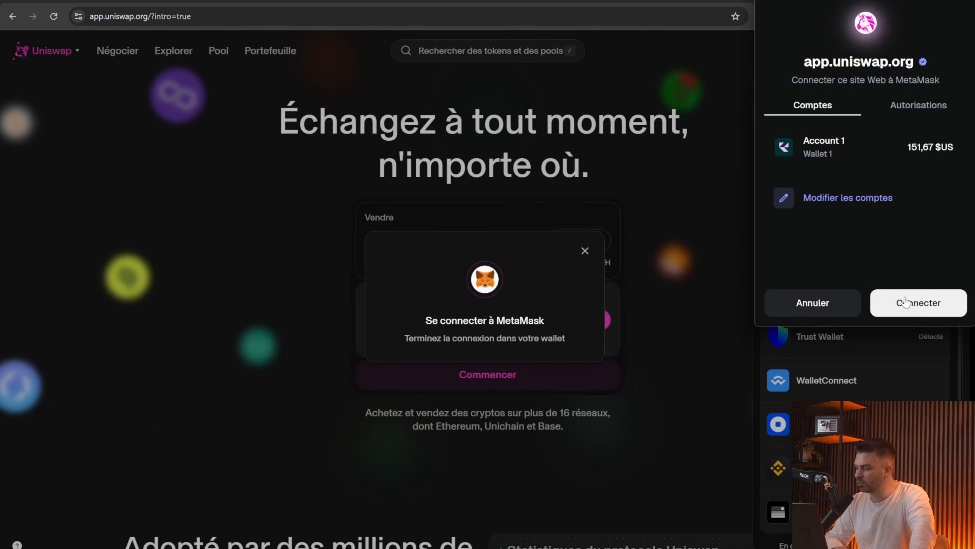
{"action": "left_click", "coordinate": [909, 307]}
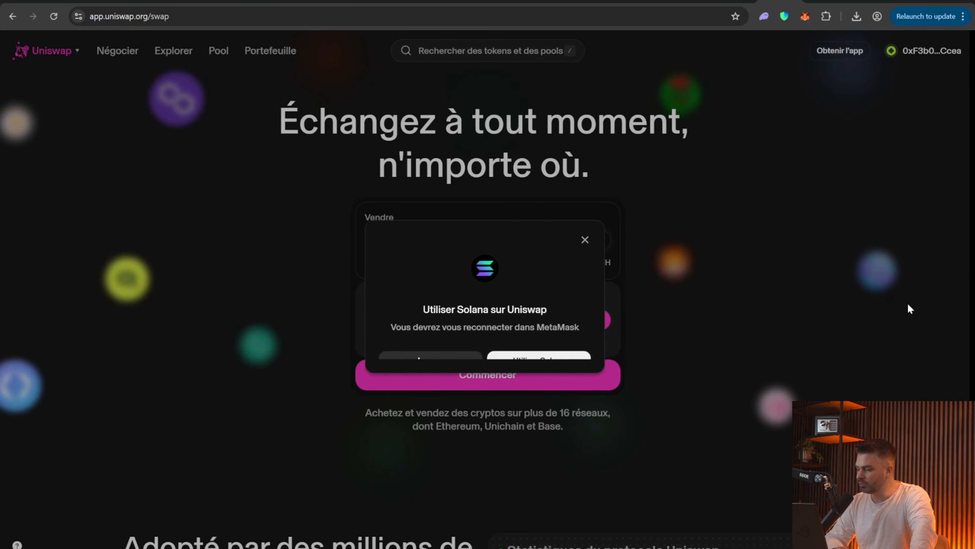
{"action": "left_click", "coordinate": [720, 321]}
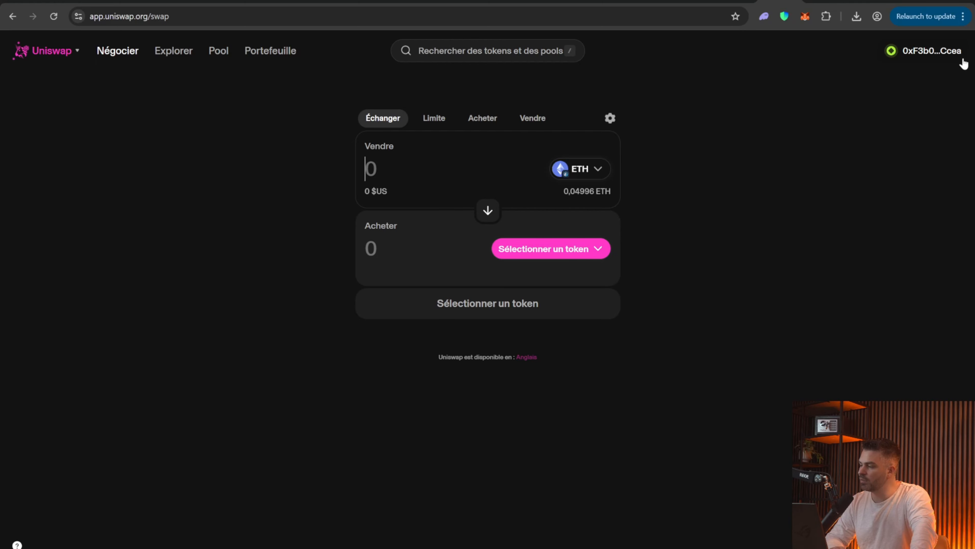
- Examine the receiving addresses per network in MetaMask and return to Uniswap
{"action": "left_click", "coordinate": [736, 1]}
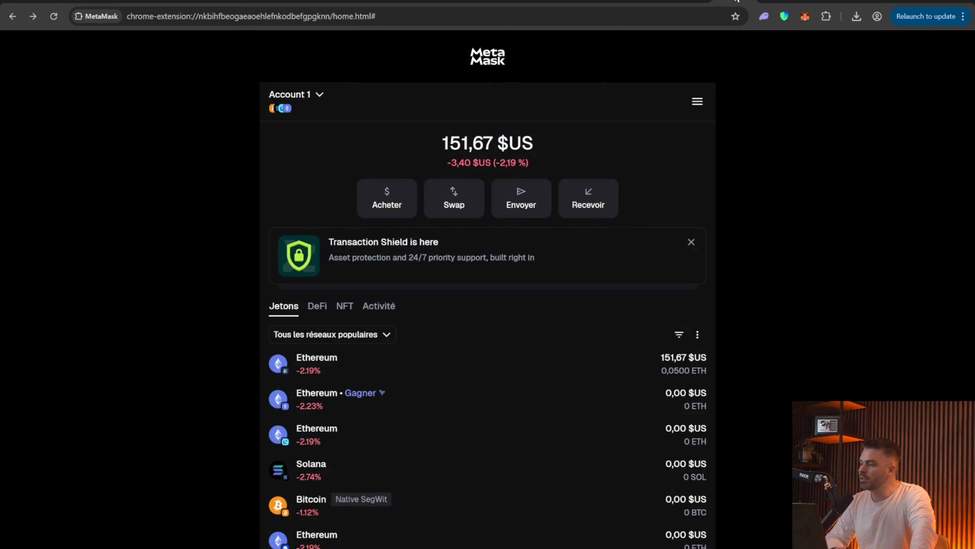
{"action": "left_click", "coordinate": [596, 204]}
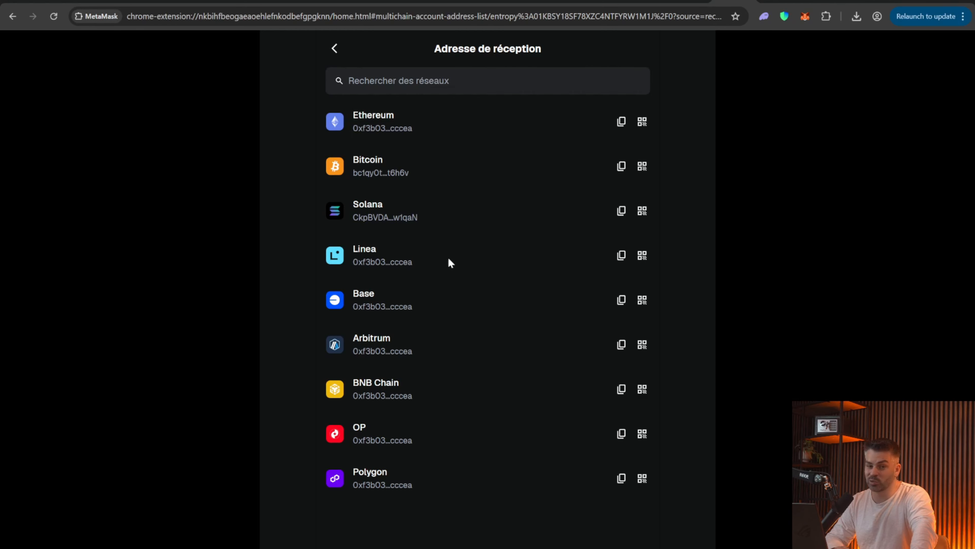
{"action": "key", "text": "ctrl+Tab"}
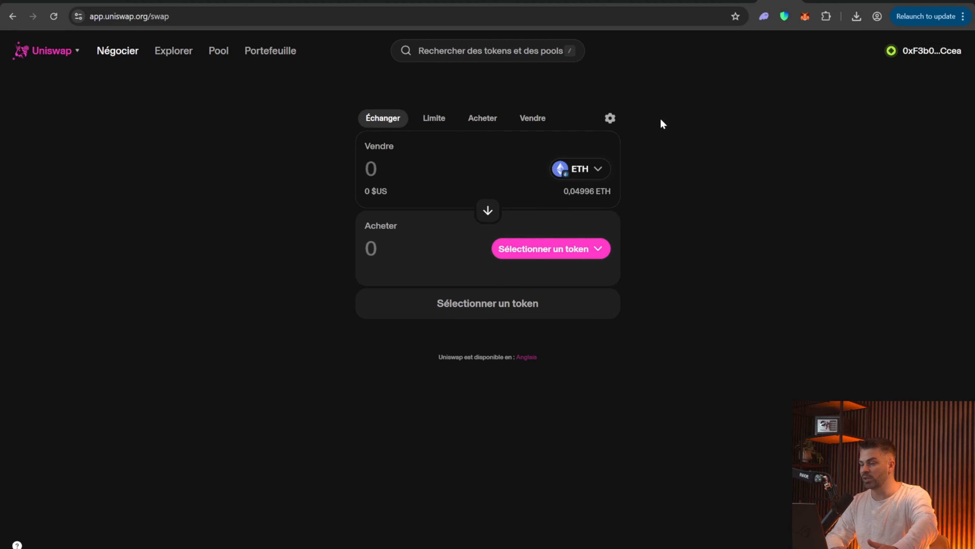
- Choose ETH on the Arbitrum network as the token to sell
{"action": "left_click", "coordinate": [597, 252]}
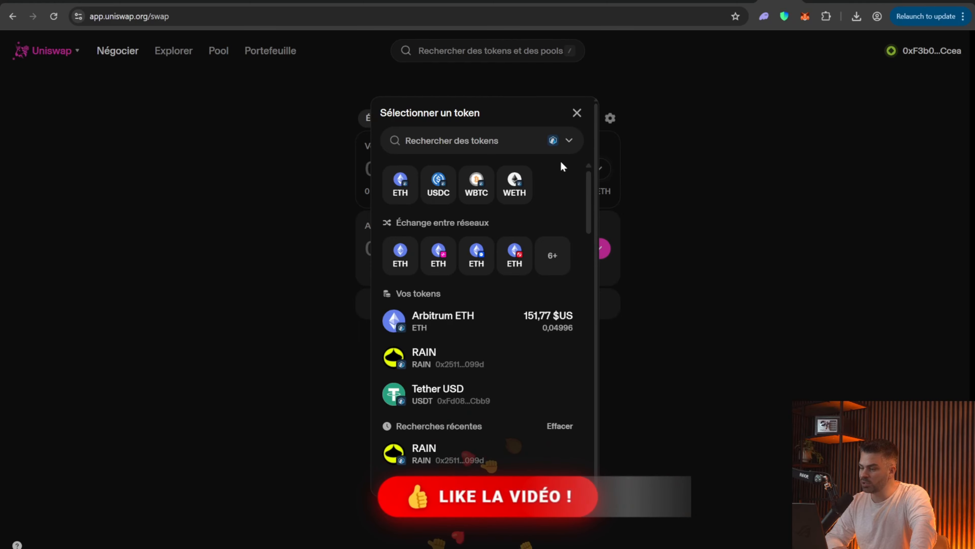
{"action": "left_click", "coordinate": [577, 112]}
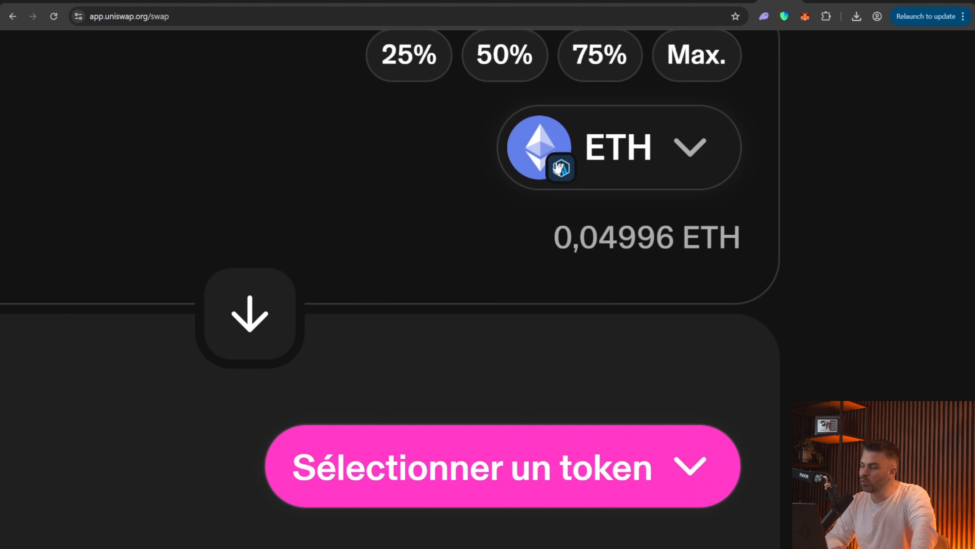
{"action": "left_click", "coordinate": [686, 152]}
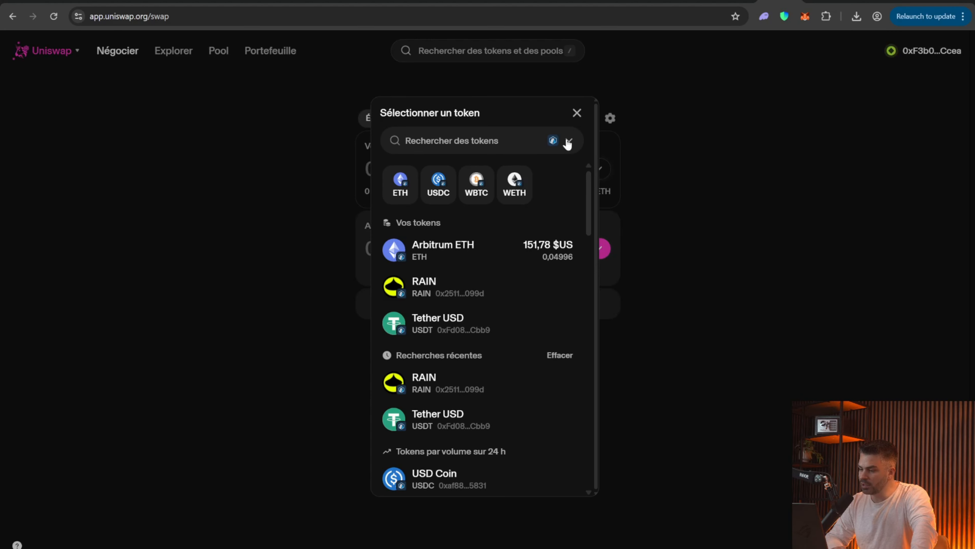
{"action": "left_click", "coordinate": [568, 142]}
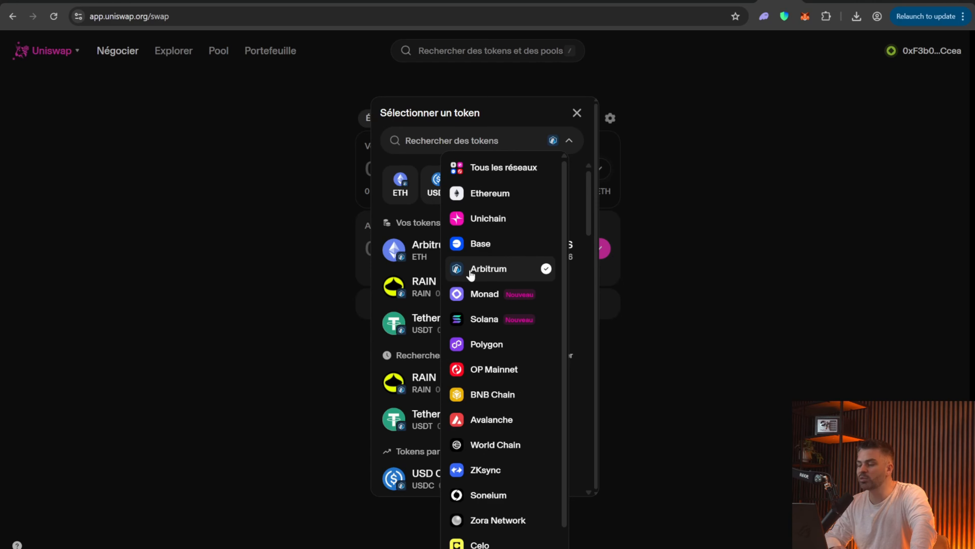
{"action": "left_click", "coordinate": [514, 271]}
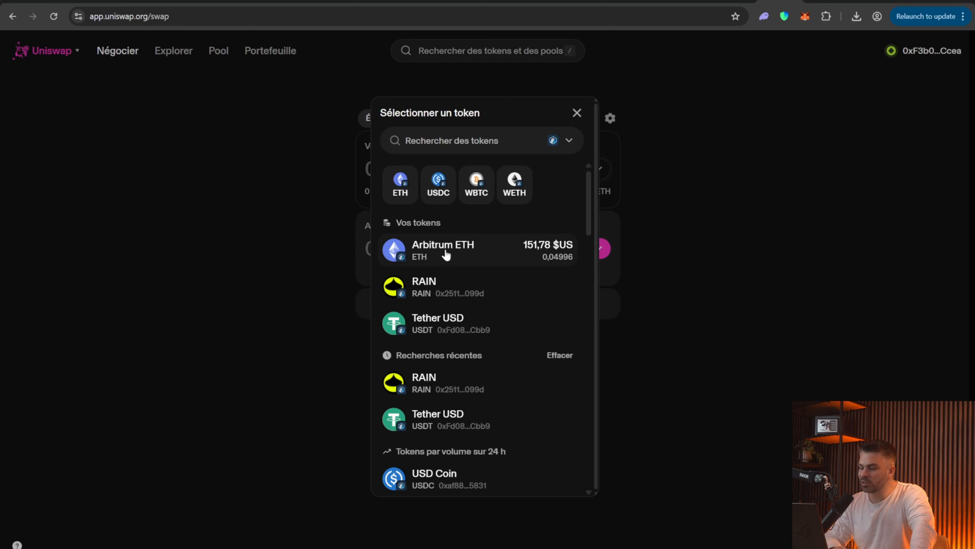
{"action": "left_click", "coordinate": [435, 254]}
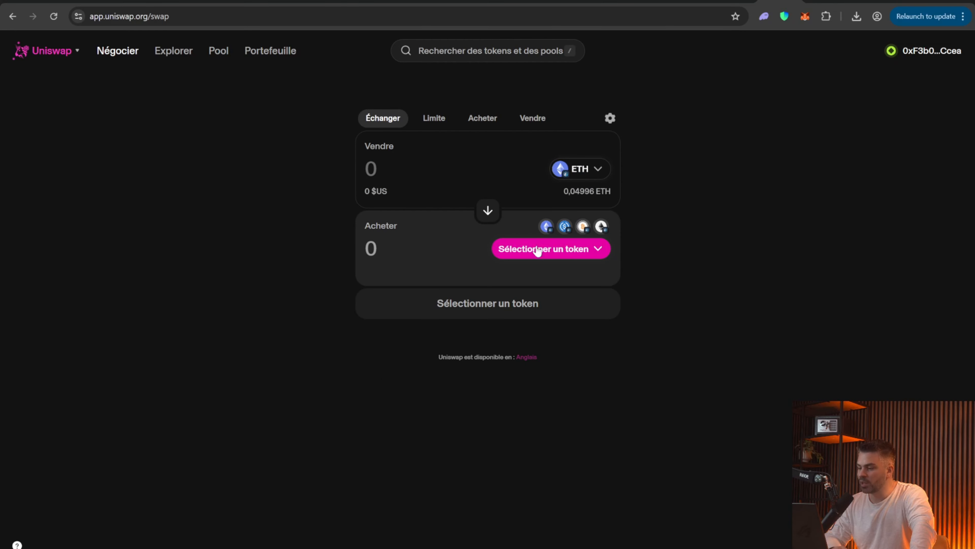
- Choose Tether USD (USDT) on Arbitrum as the token to buy, accepting the research warning, and set the buy amount to 10
{"action": "left_click", "coordinate": [568, 255]}
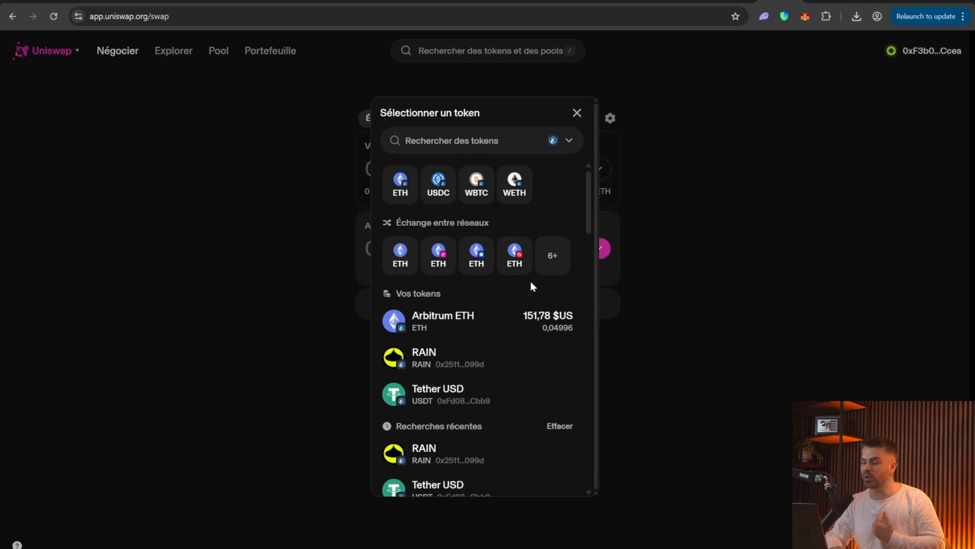
{"action": "left_click", "coordinate": [446, 397]}
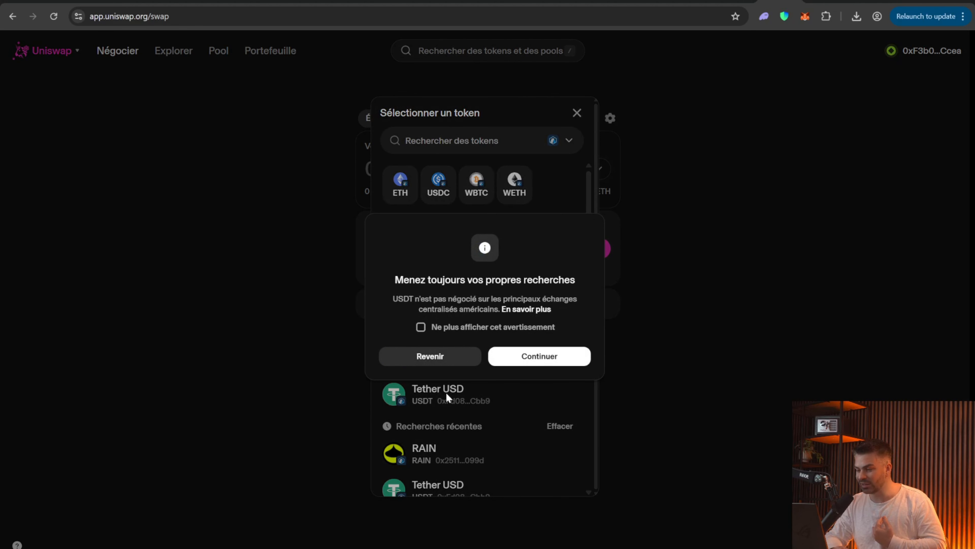
{"action": "left_click", "coordinate": [521, 358]}
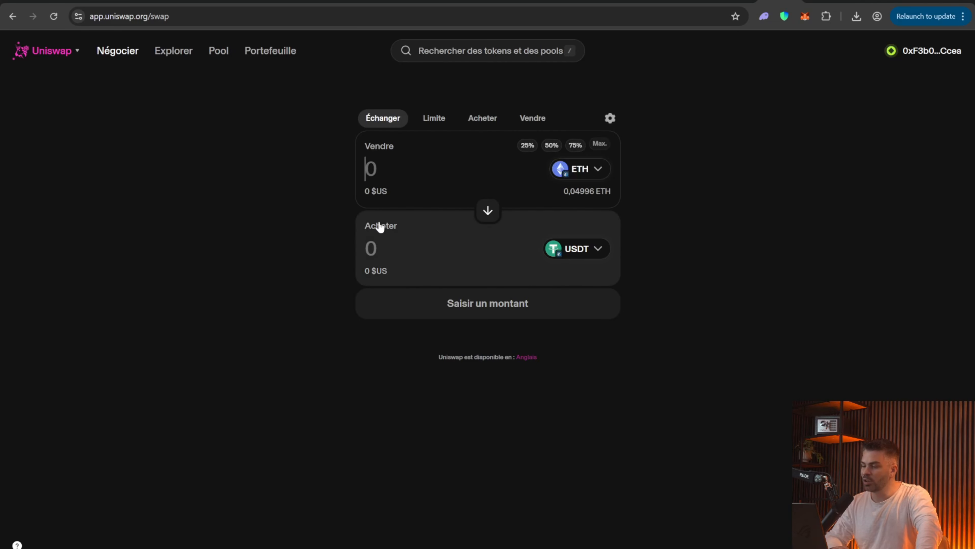
{"action": "left_click", "coordinate": [376, 243]}
{"action": "type", "text": "10"}
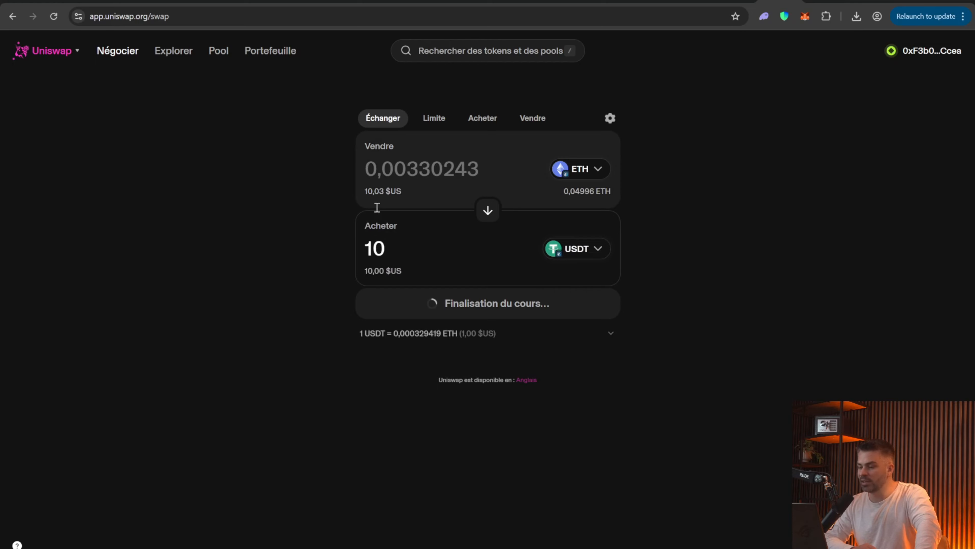
{"action": "left_click_drag", "start_coordinate": [368, 169], "coordinate": [467, 169]}
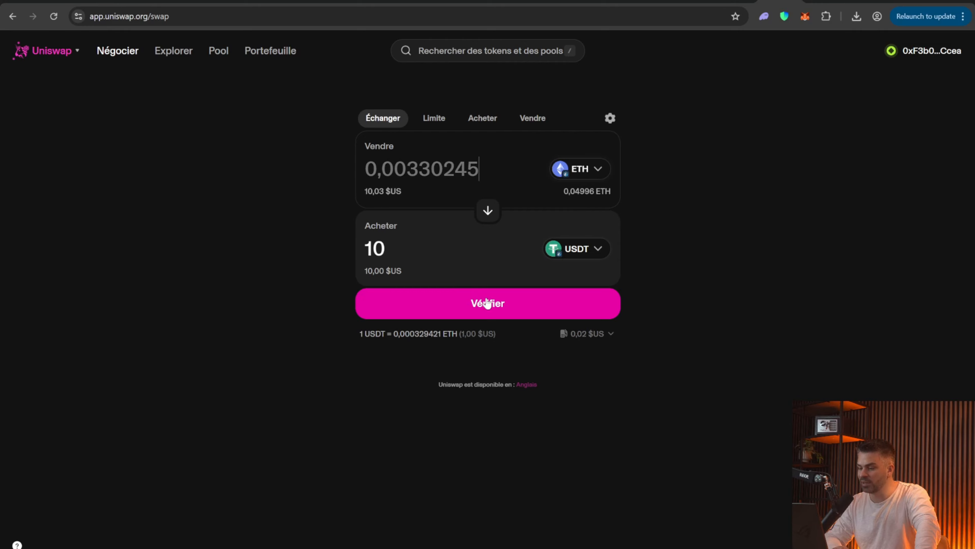
- Check the swap's fee details, execute the ETH to USDT swap and approve the transaction in MetaMask
{"action": "left_click", "coordinate": [611, 335]}
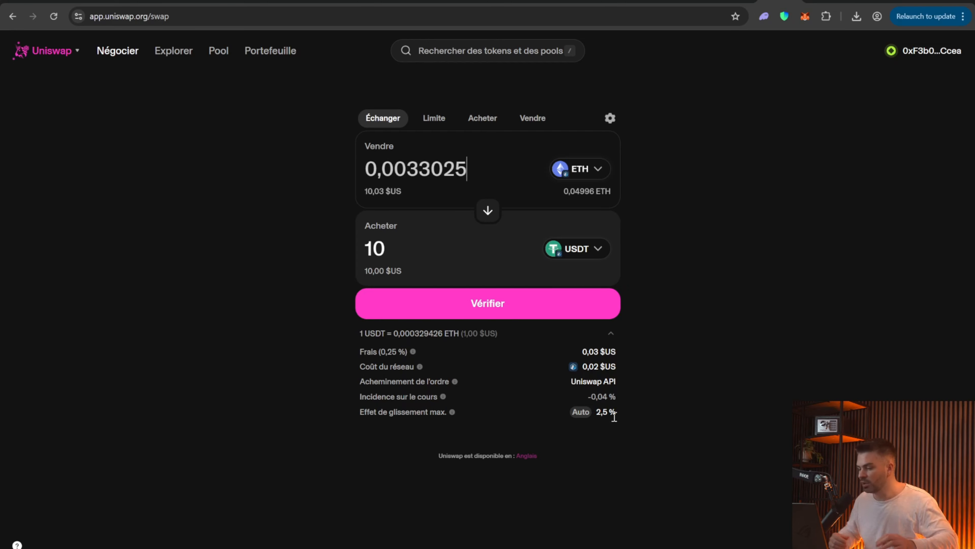
{"action": "left_click", "coordinate": [488, 304]}
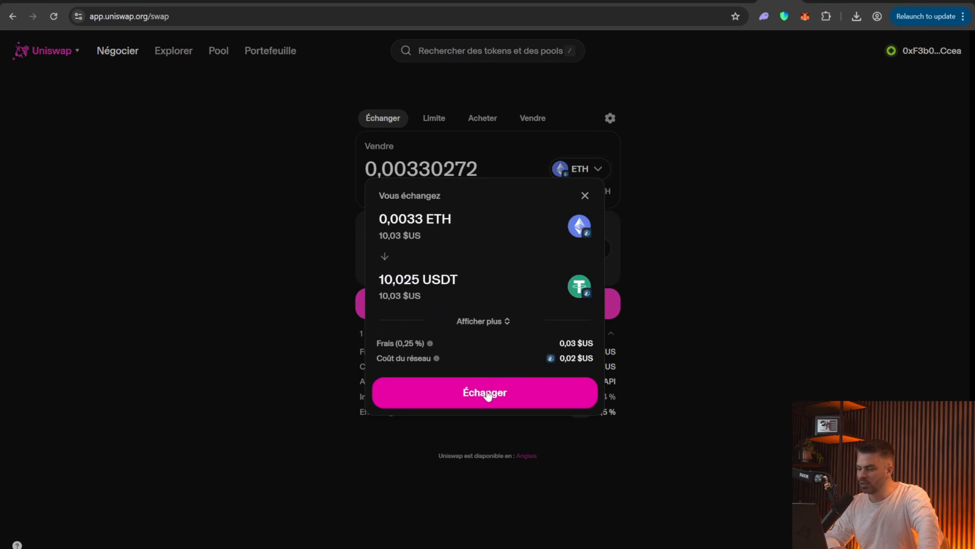
{"action": "left_click", "coordinate": [486, 392]}
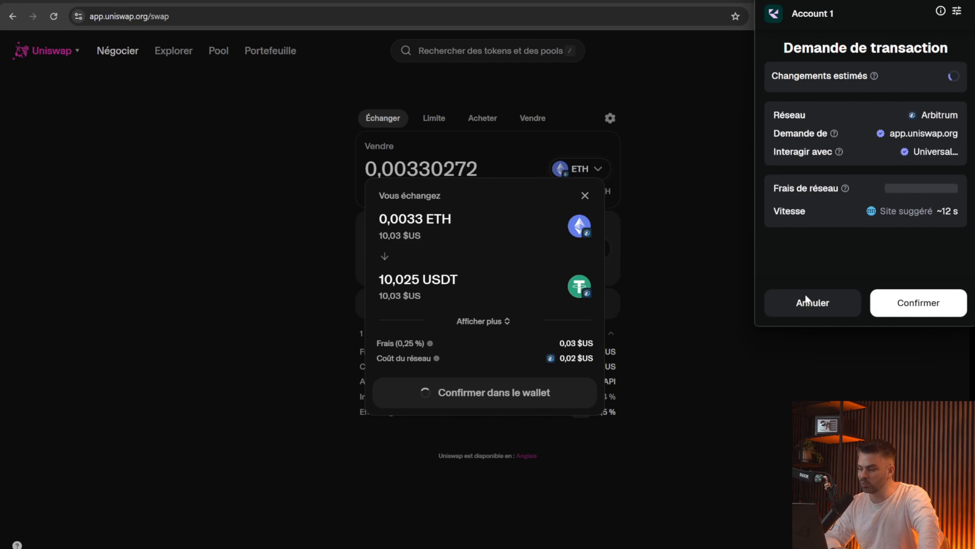
{"action": "scroll", "coordinate": [914, 307], "scroll_direction": "down", "scroll_amount": 2}
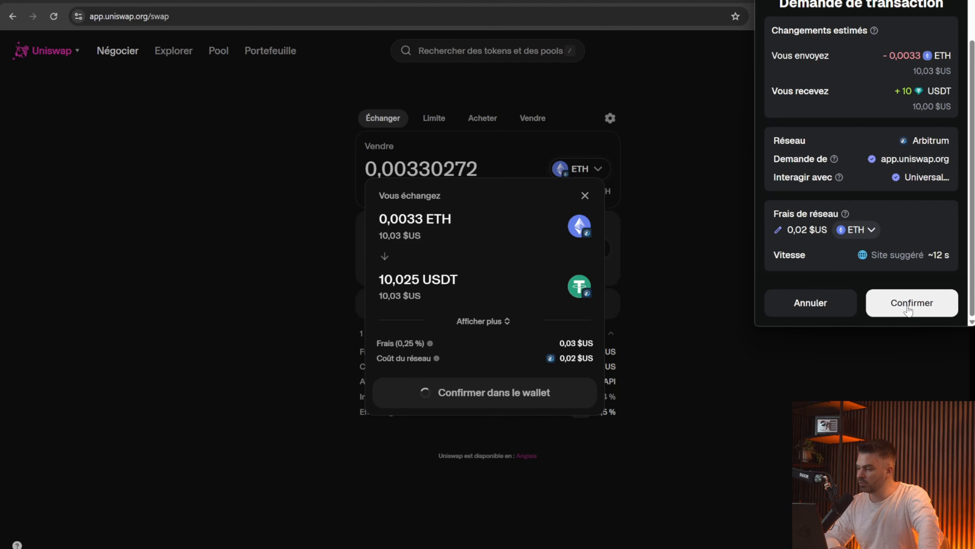
{"action": "left_click", "coordinate": [907, 306]}
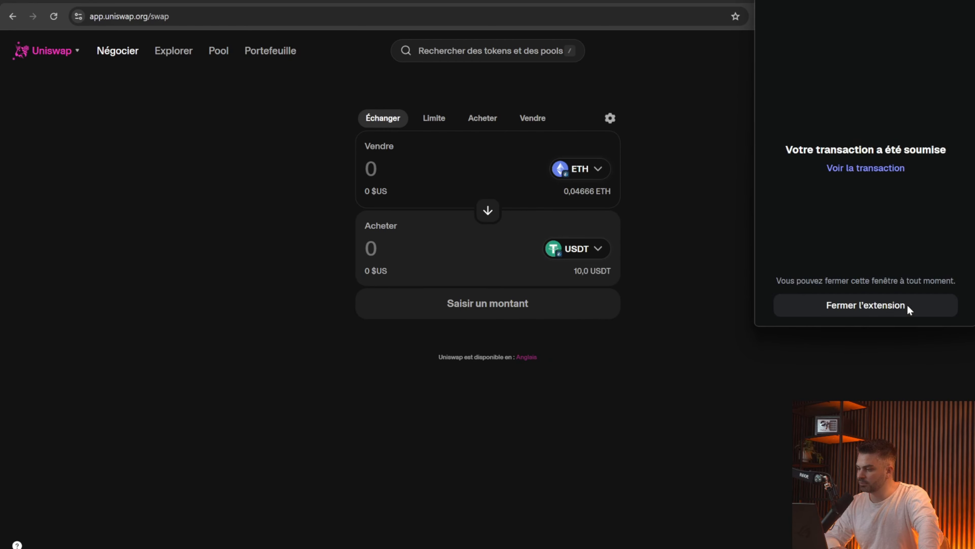
{"action": "left_click", "coordinate": [866, 305]}
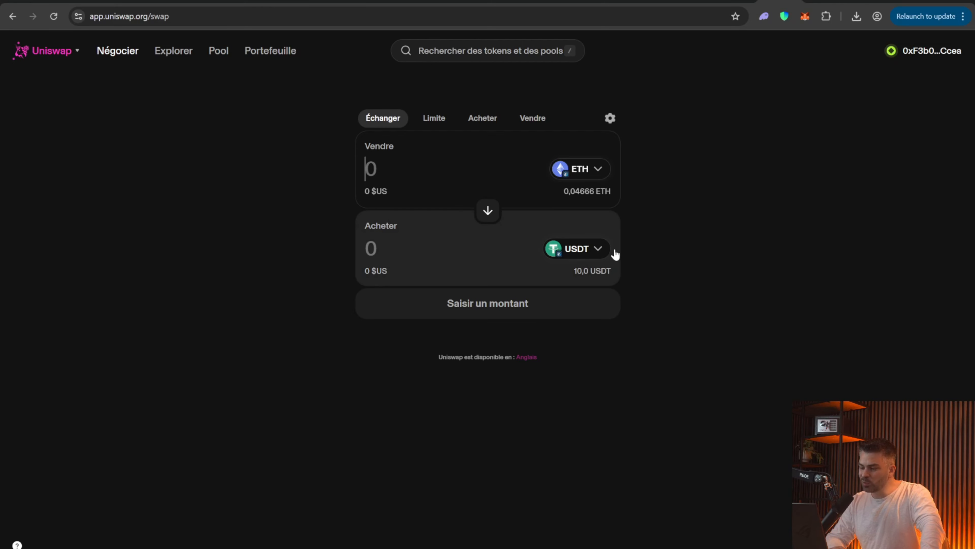
- Switch to CoinMarketCap and filter the homepage's cryptocurrency list to the Arbitrum network
{"action": "left_click", "coordinate": [598, 248]}
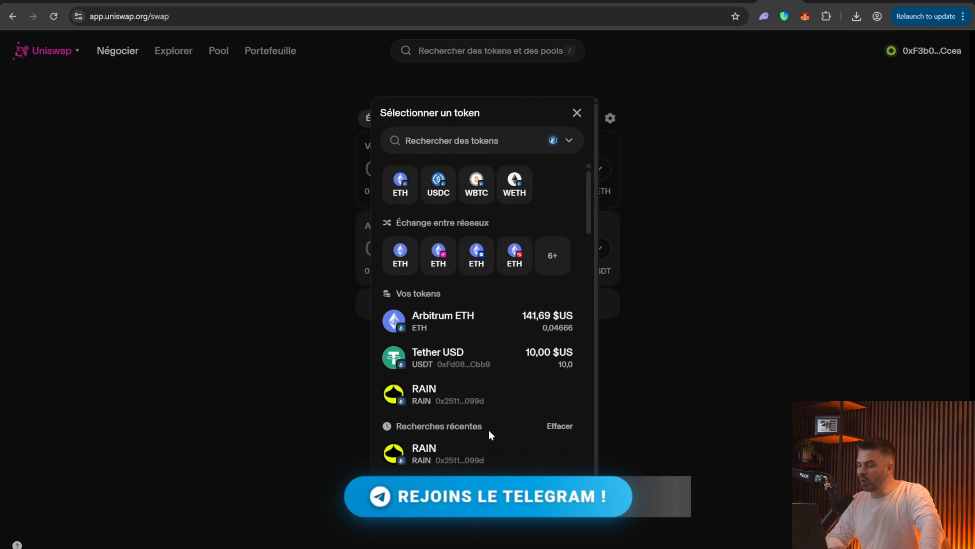
{"action": "left_click", "coordinate": [719, 340]}
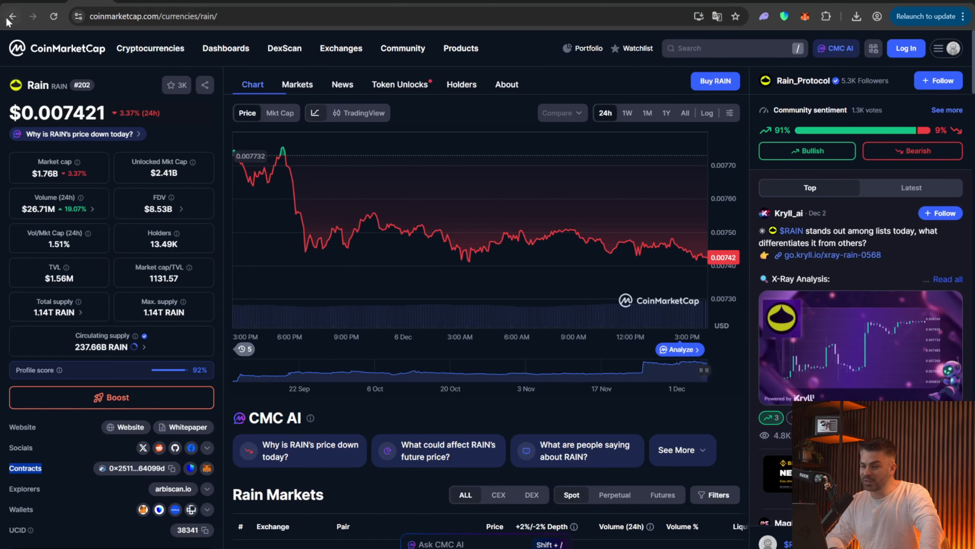
{"action": "left_click", "coordinate": [9, 19]}
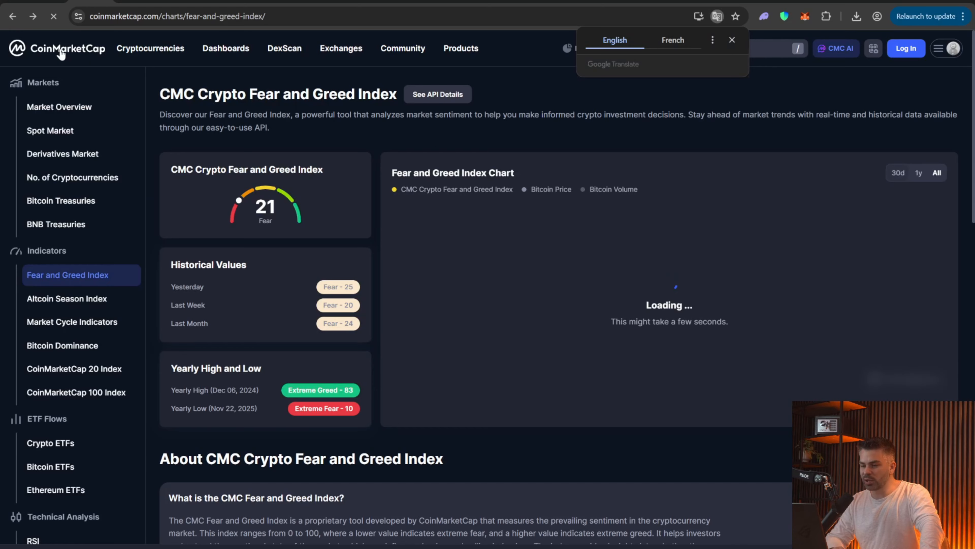
{"action": "left_click", "coordinate": [61, 54]}
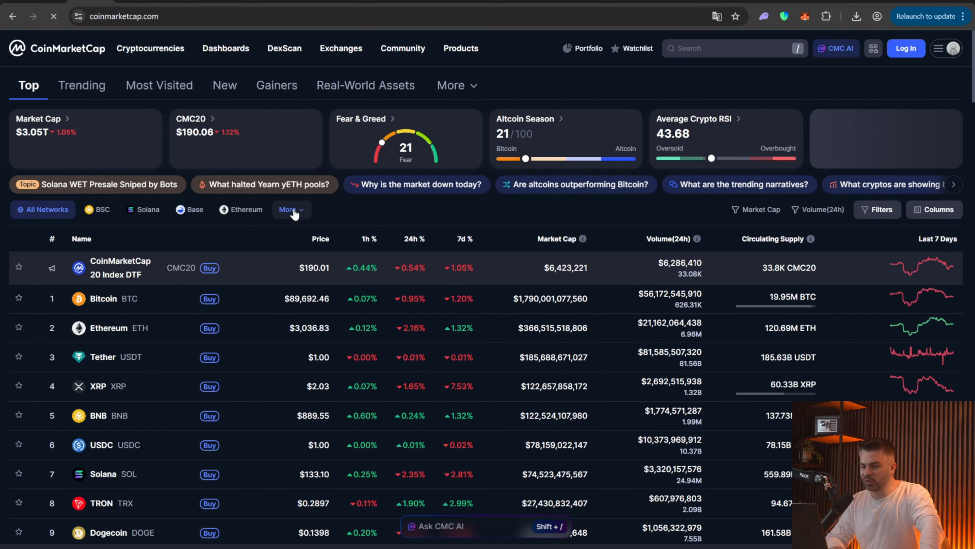
{"action": "left_click", "coordinate": [300, 211]}
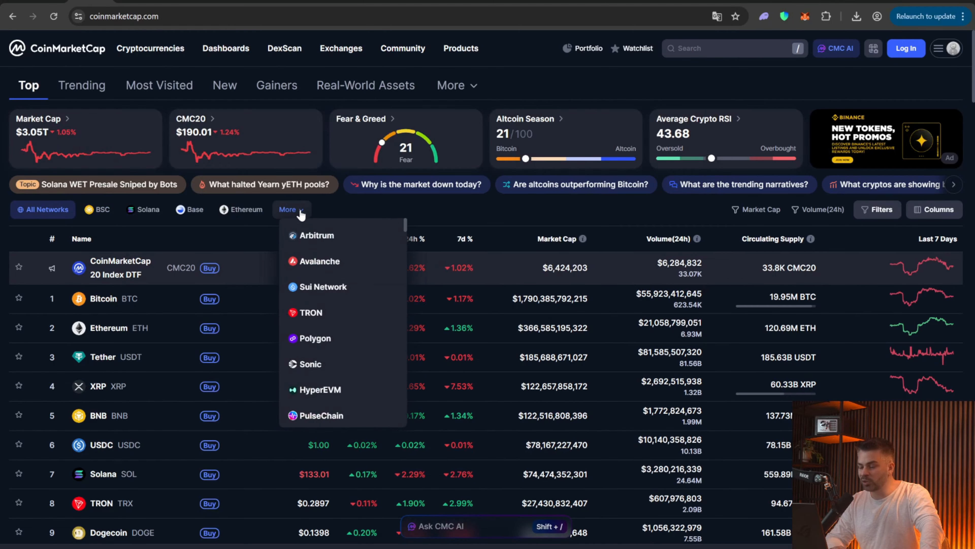
{"action": "left_click", "coordinate": [319, 236]}
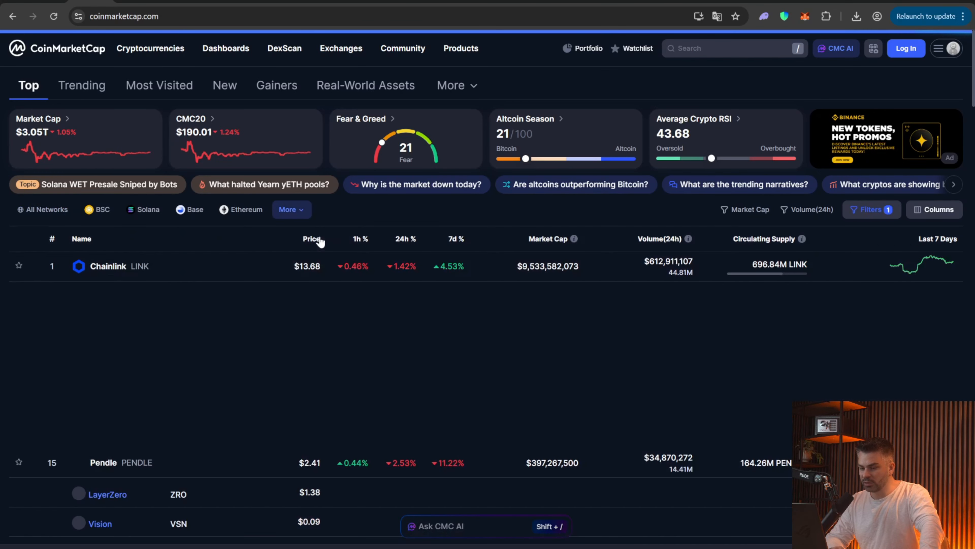
- Find Morpho in the filtered list, open its page and copy its Arbitrum contract address
{"action": "scroll", "coordinate": [240, 398], "scroll_direction": "down", "scroll_amount": 2}
{"action": "scroll", "coordinate": [240, 398], "scroll_direction": "down", "scroll_amount": 5}
{"action": "left_click", "coordinate": [105, 436]}
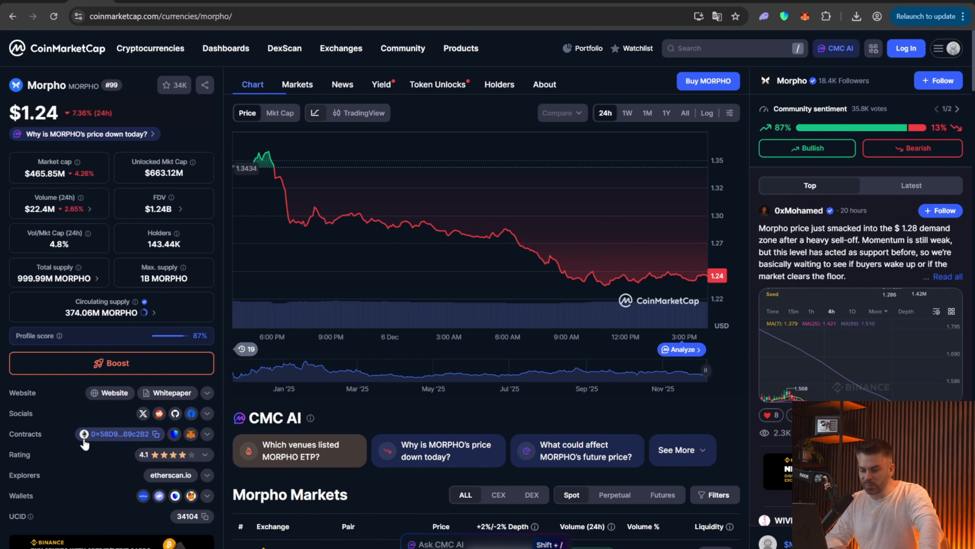
{"action": "left_click", "coordinate": [206, 436]}
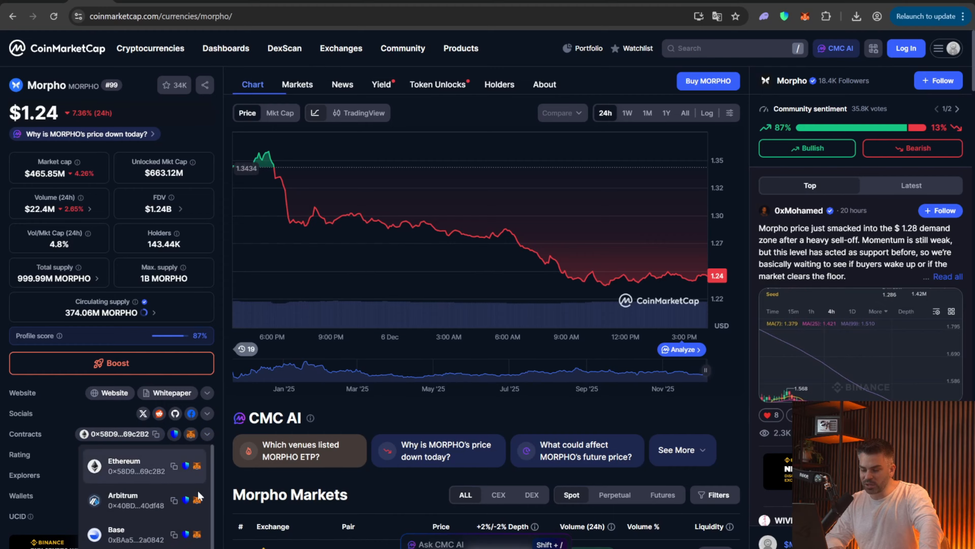
{"action": "left_click", "coordinate": [133, 509]}
{"action": "left_click", "coordinate": [207, 434]}
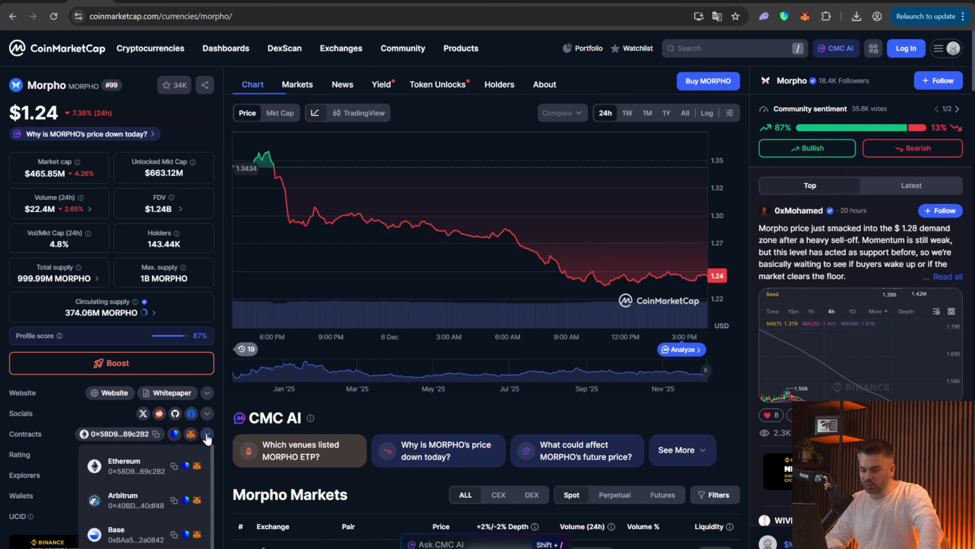
{"action": "left_click", "coordinate": [175, 500]}
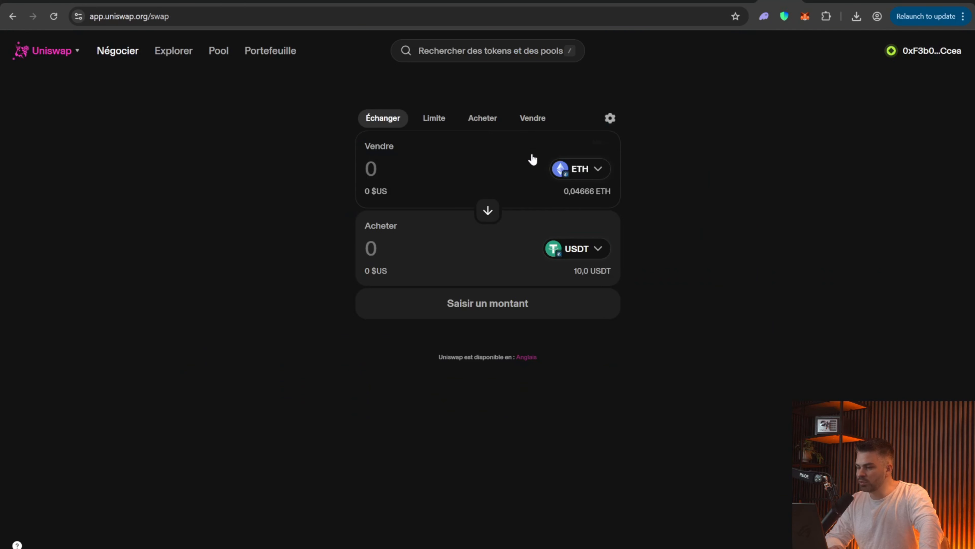
- Choose Morpho as the token to buy by pasting its contract address, and set the sale to 10 Tether USD (USDT)
{"action": "left_click", "coordinate": [594, 249]}
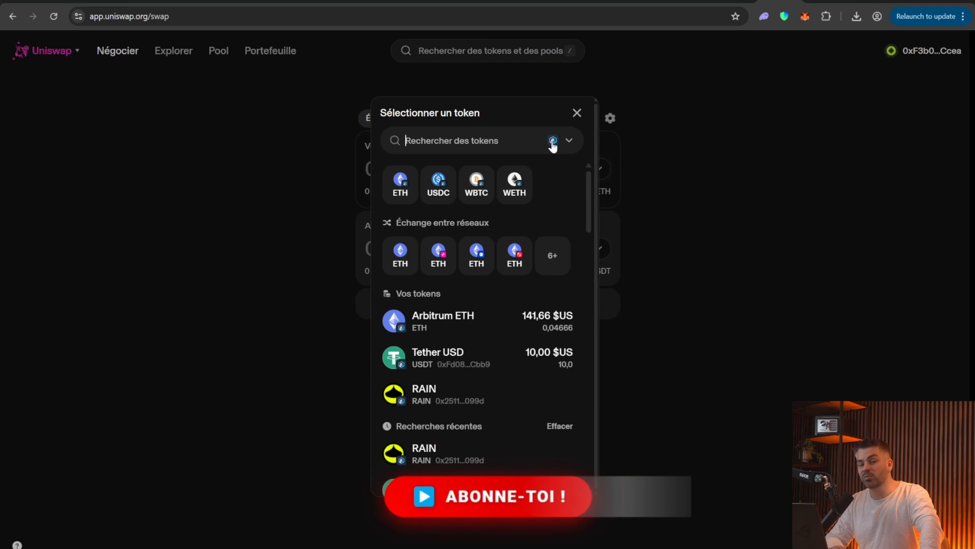
{"action": "key", "text": "ctrl+v"}
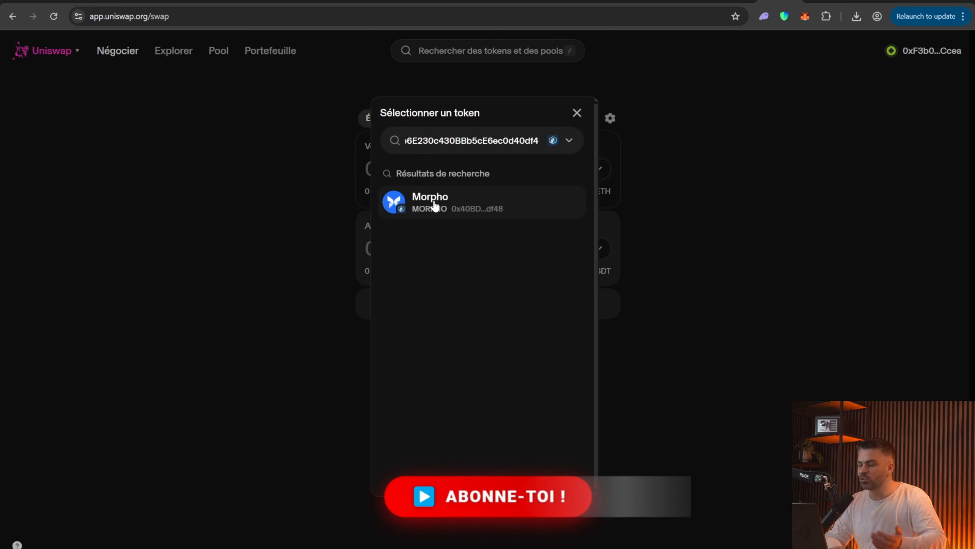
{"action": "left_click", "coordinate": [435, 207]}
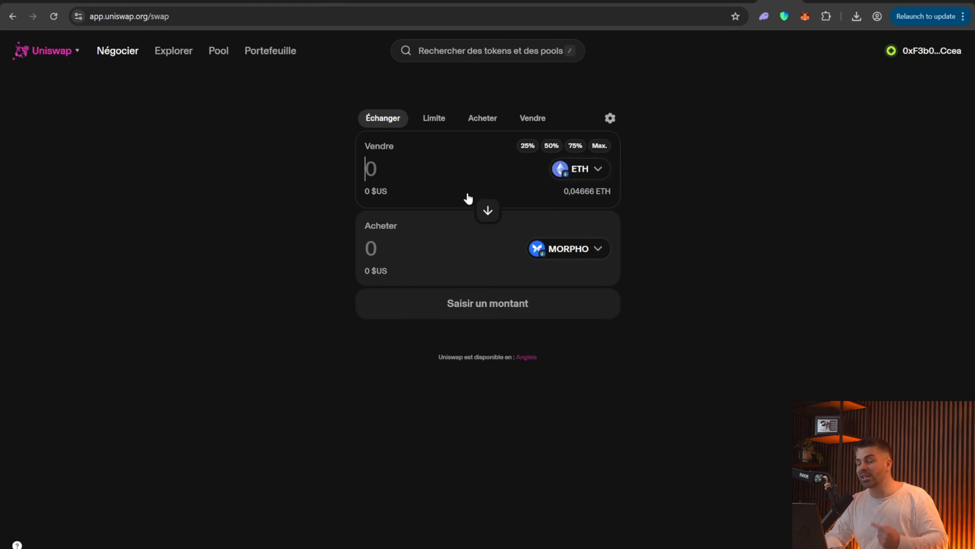
{"action": "left_click", "coordinate": [596, 171]}
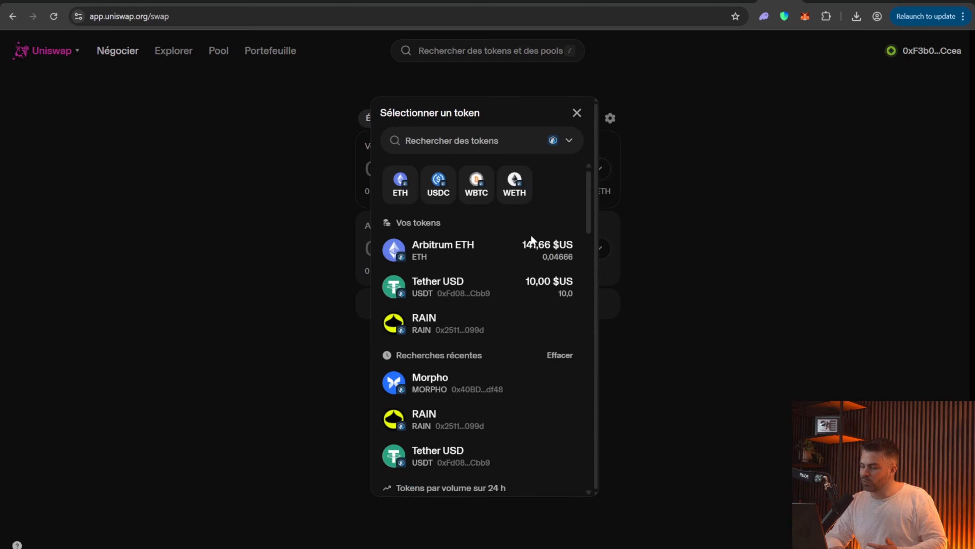
{"action": "left_click", "coordinate": [481, 293]}
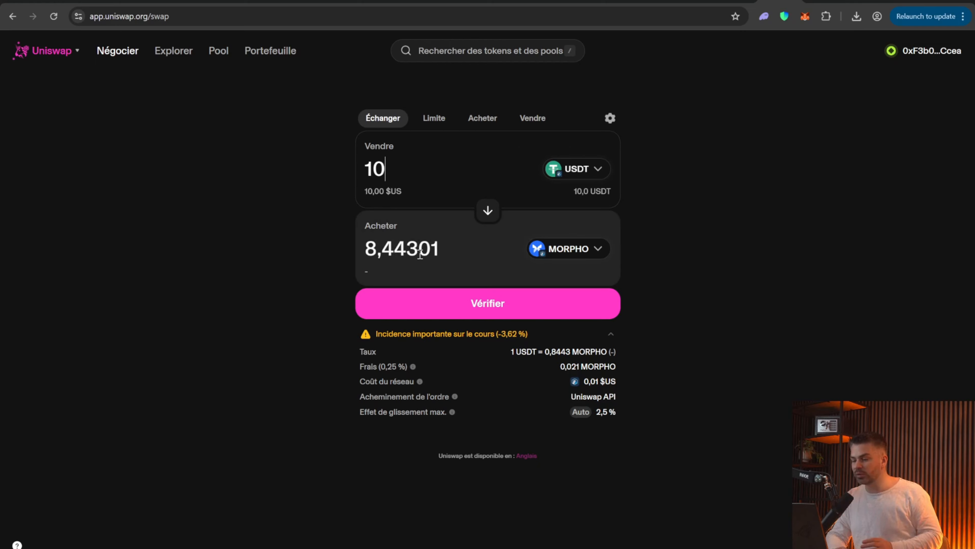
- Reduce the sell amount to 25% of the USDT balance, execute the swap to MORPHO and confirm the transaction in the wallet
{"action": "mouse_move", "coordinate": [391, 332]}
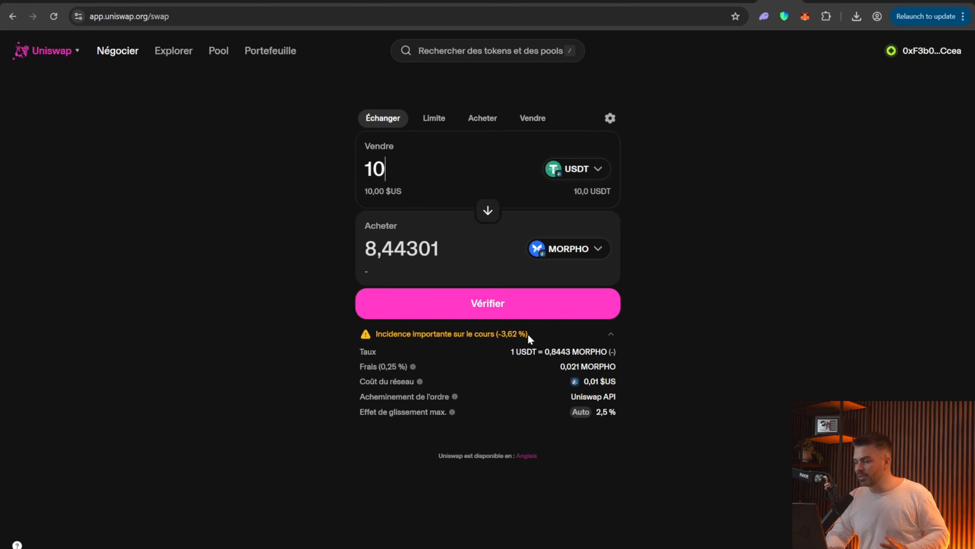
{"action": "mouse_move", "coordinate": [572, 169]}
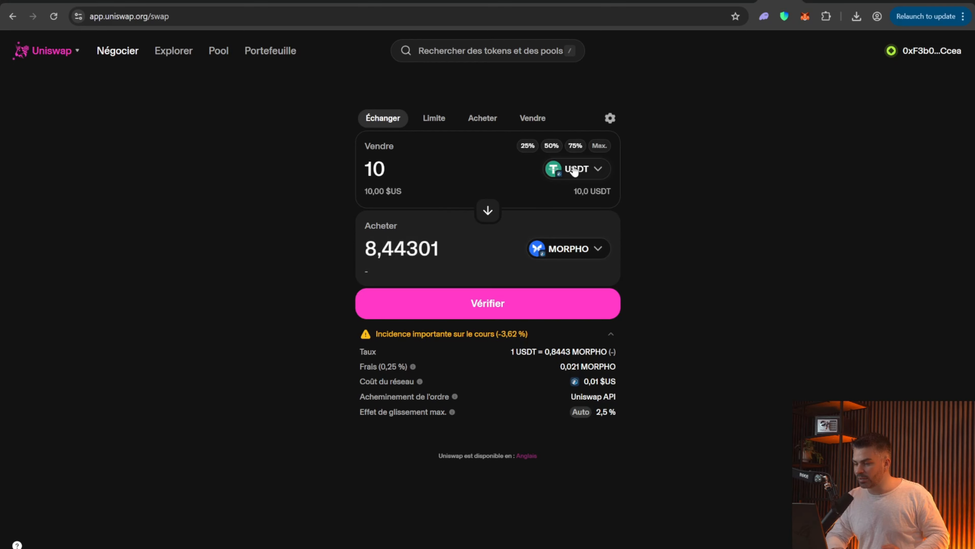
{"action": "left_click", "coordinate": [527, 150]}
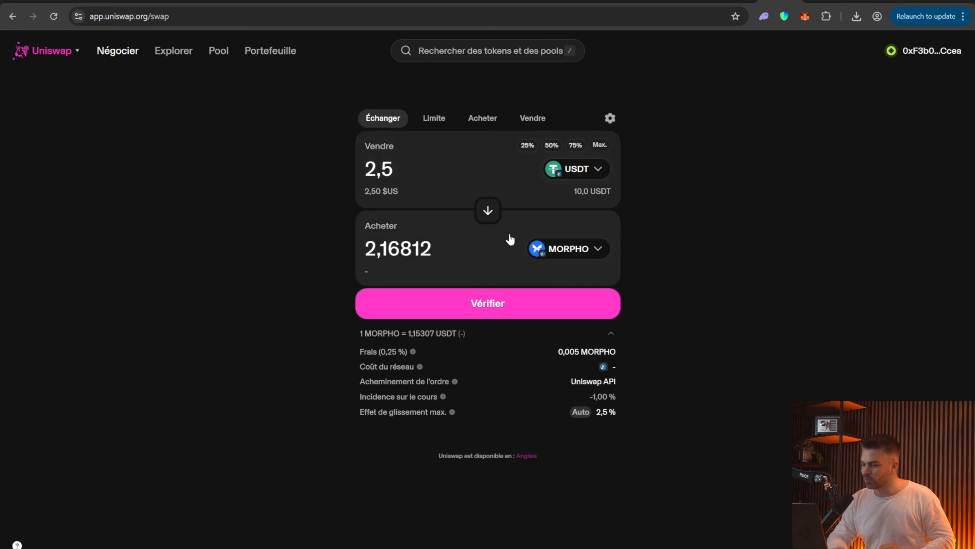
{"action": "left_click", "coordinate": [482, 303]}
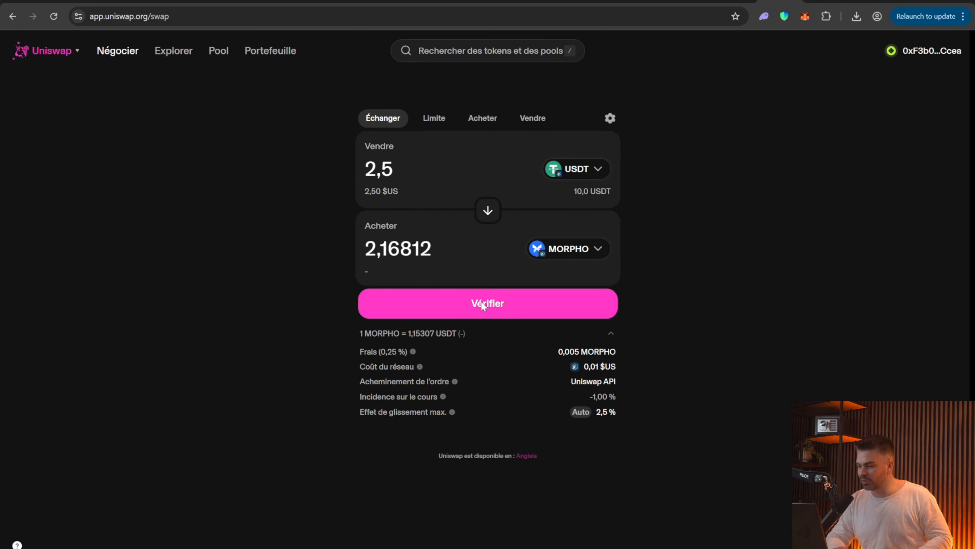
{"action": "left_click", "coordinate": [483, 391]}
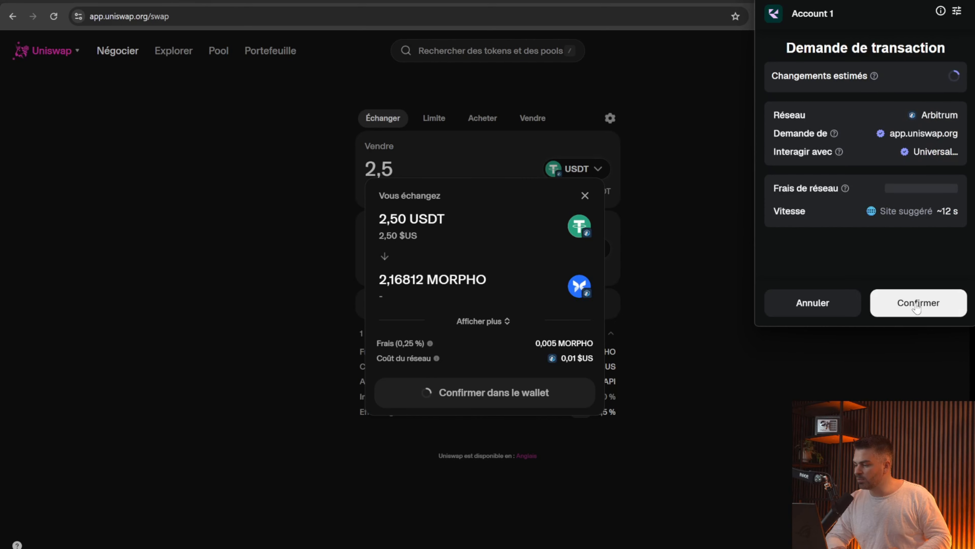
{"action": "left_click", "coordinate": [917, 307]}
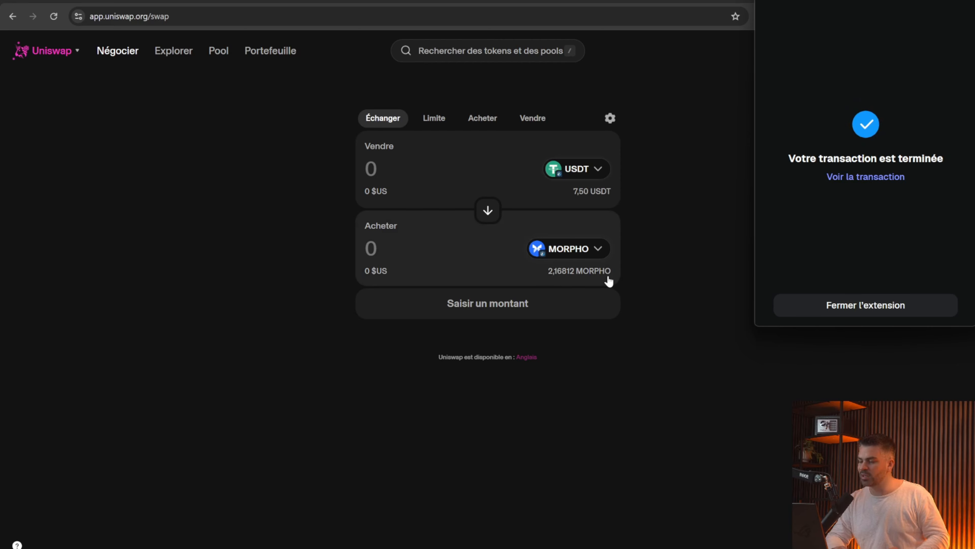
{"action": "left_click", "coordinate": [845, 312]}
- Switch to MetaMask, return to the account's token list and refresh it
{"action": "left_click", "coordinate": [734, 2]}
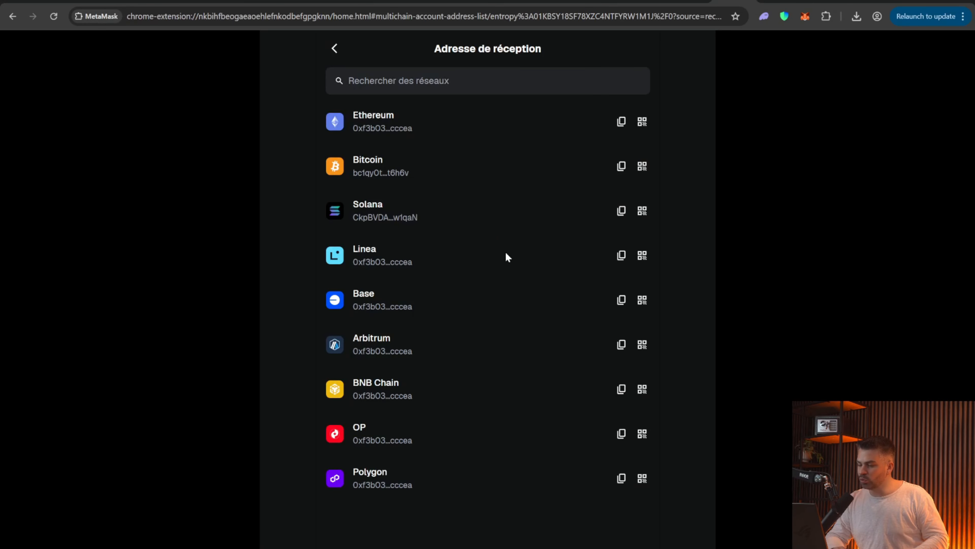
{"action": "left_click", "coordinate": [335, 49]}
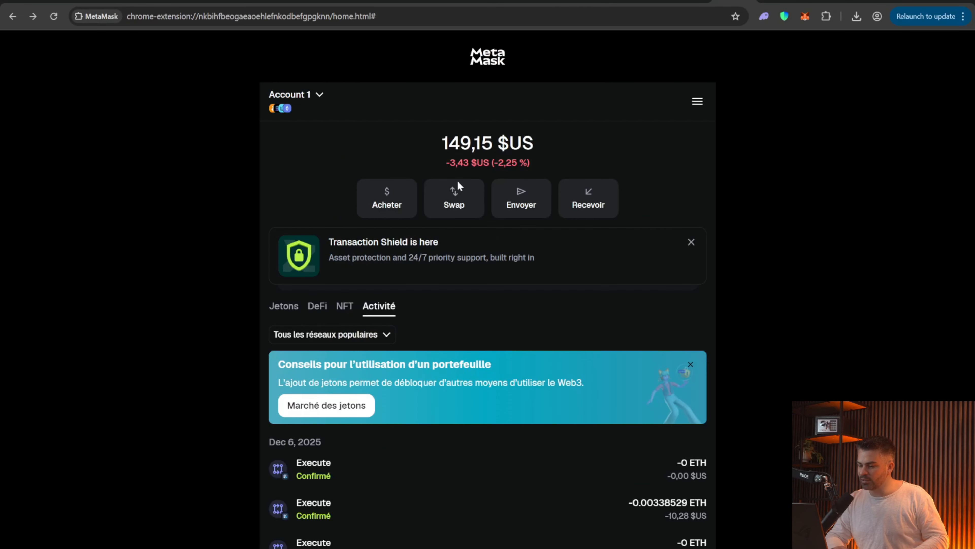
{"action": "left_click", "coordinate": [284, 310]}
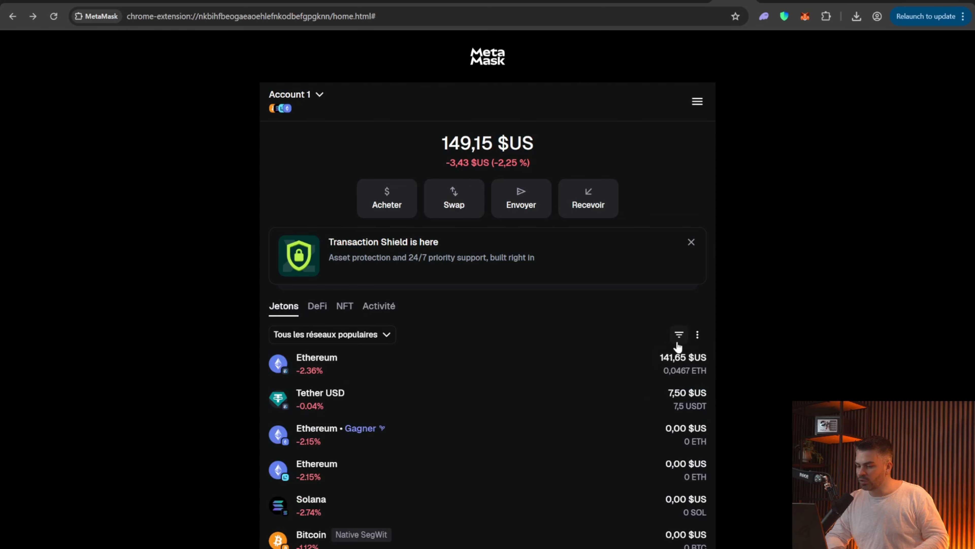
{"action": "left_click", "coordinate": [697, 337]}
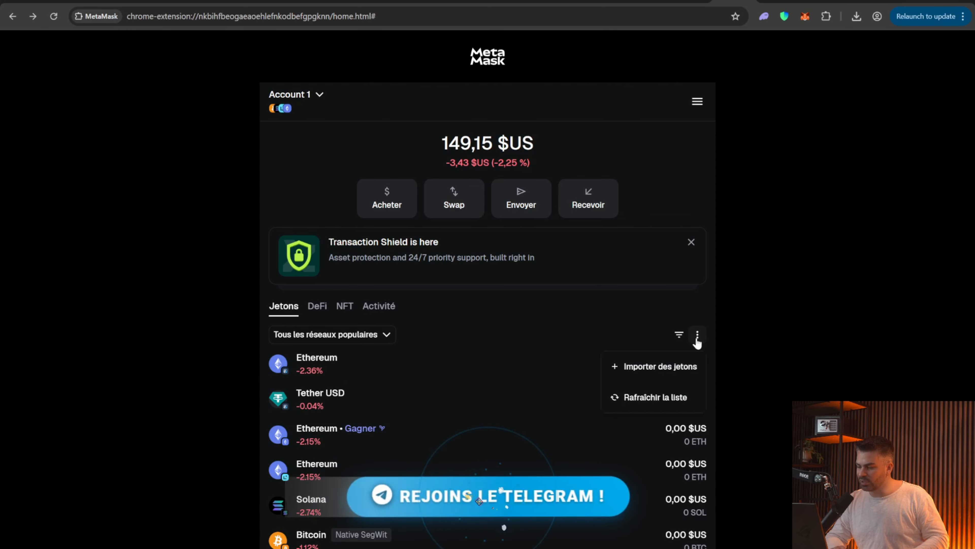
{"action": "left_click", "coordinate": [648, 399]}
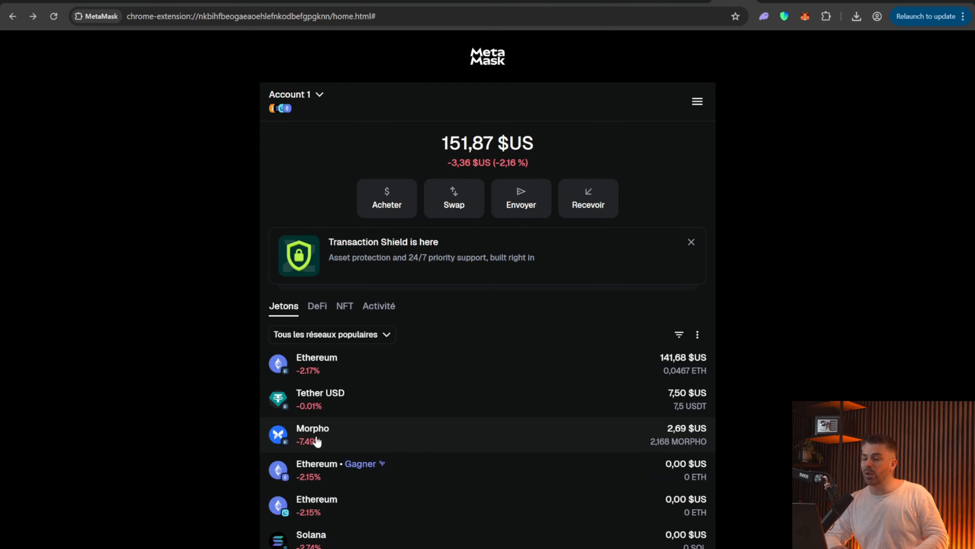
- Start a token import, view the custom token form, select the Arbitrum network and paste the token's contract address
{"action": "left_click", "coordinate": [697, 335]}
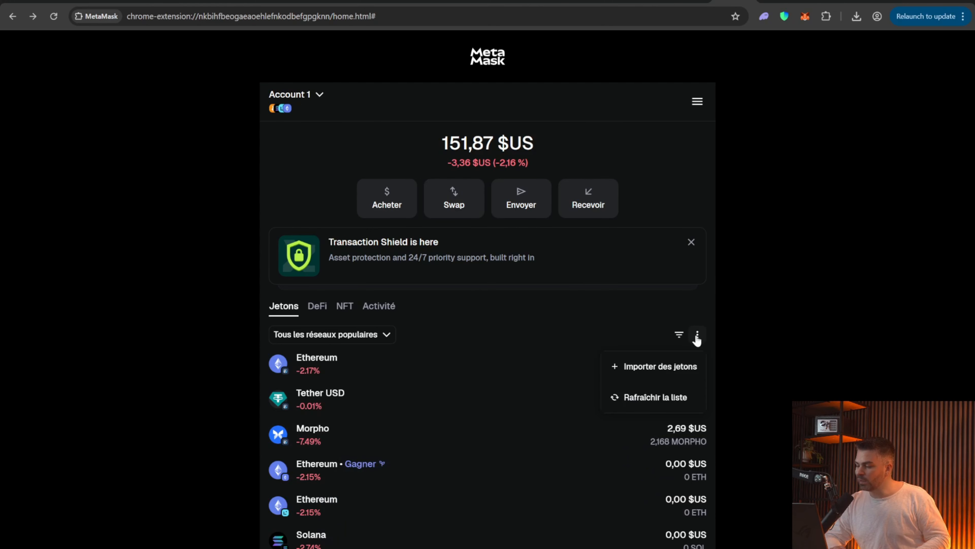
{"action": "left_click", "coordinate": [661, 367]}
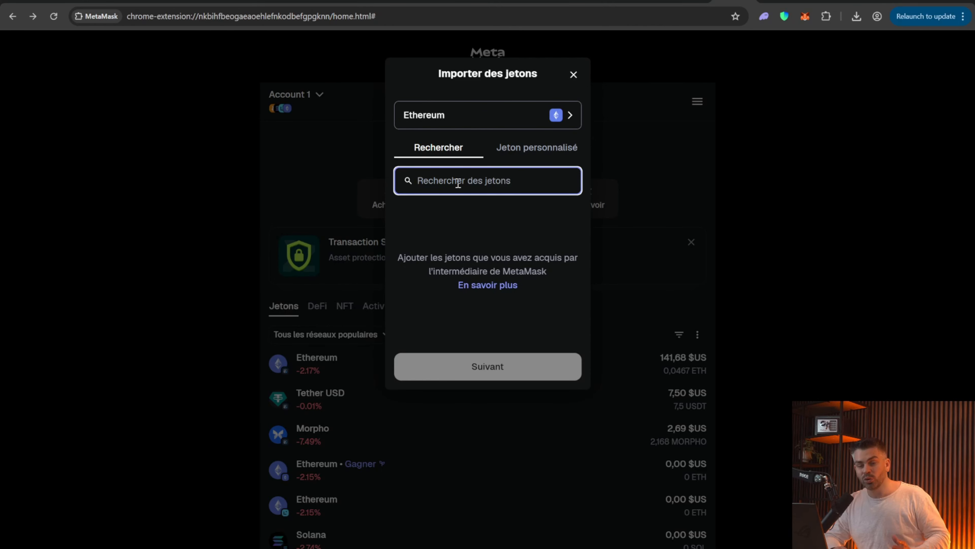
{"action": "left_click", "coordinate": [92, 2]}
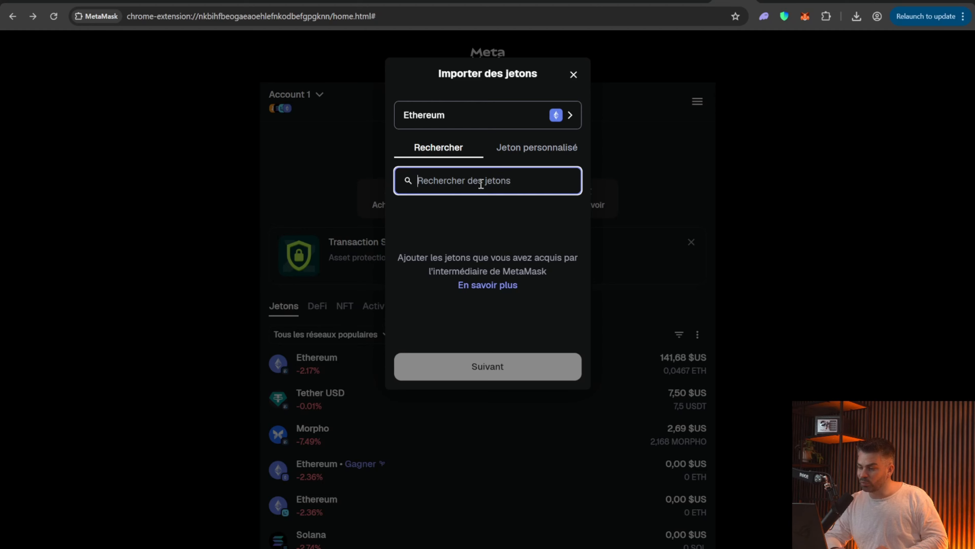
{"action": "left_click", "coordinate": [550, 150]}
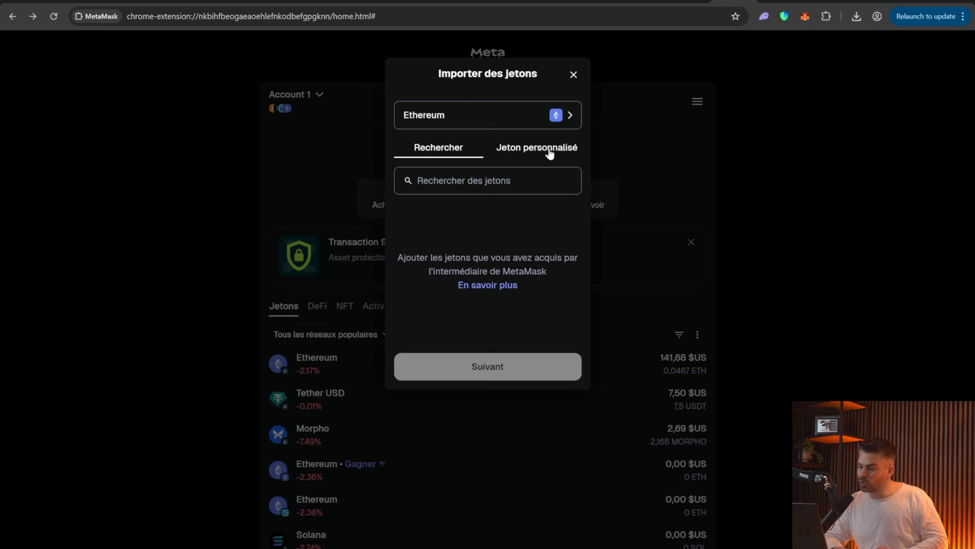
{"action": "left_click", "coordinate": [444, 289]}
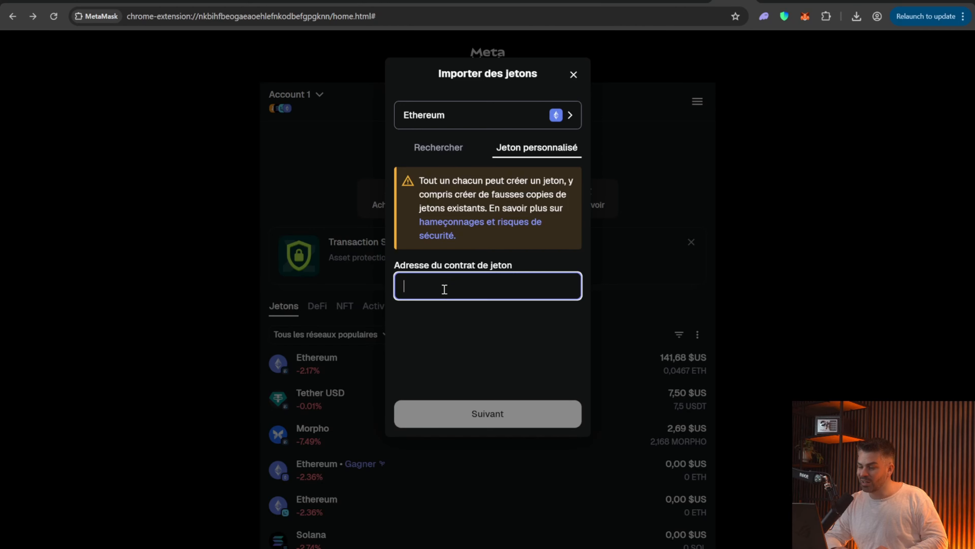
{"action": "left_click", "coordinate": [570, 116]}
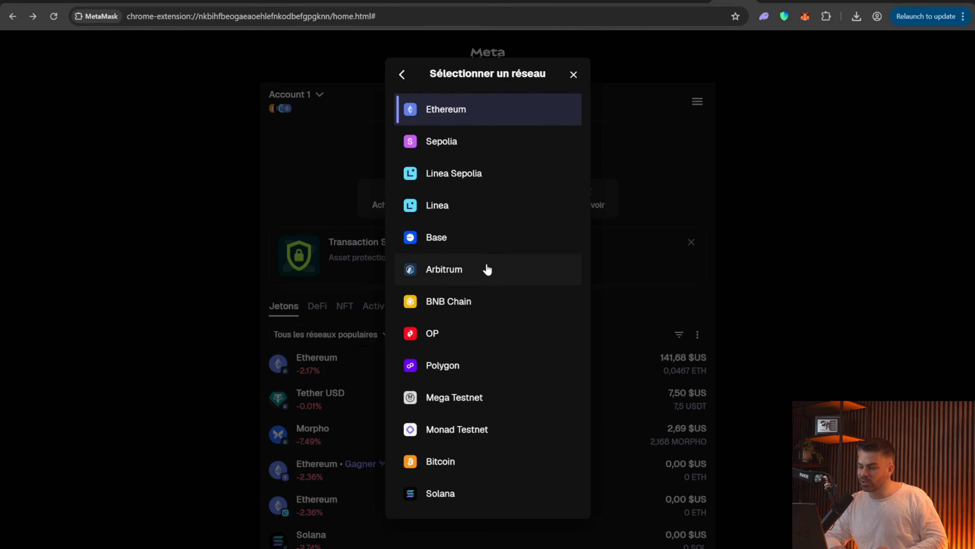
{"action": "left_click", "coordinate": [480, 269]}
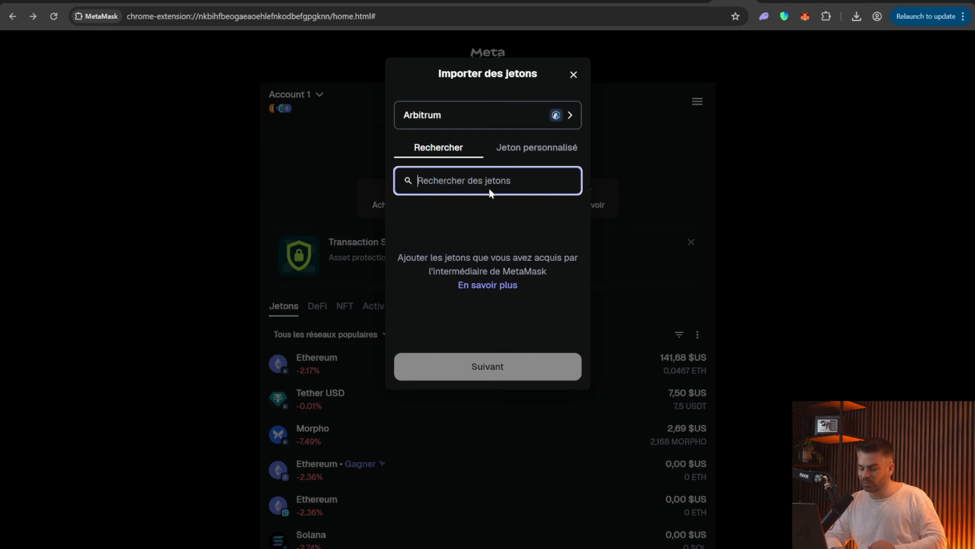
{"action": "key", "text": "ctrl+v"}
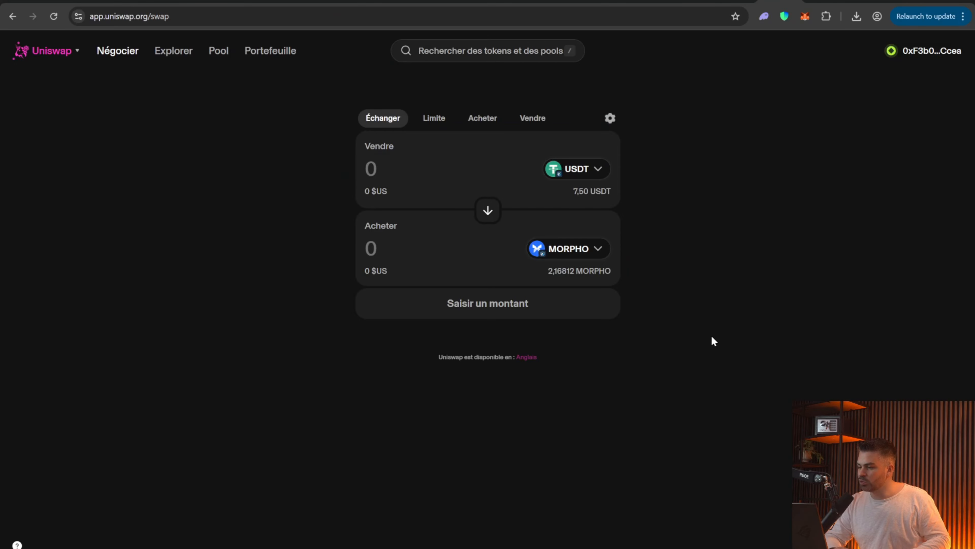
- Reverse the swap direction to sell the maximum MORPHO balance for USDT, then review the swap and start its approval
{"action": "left_click", "coordinate": [489, 212]}
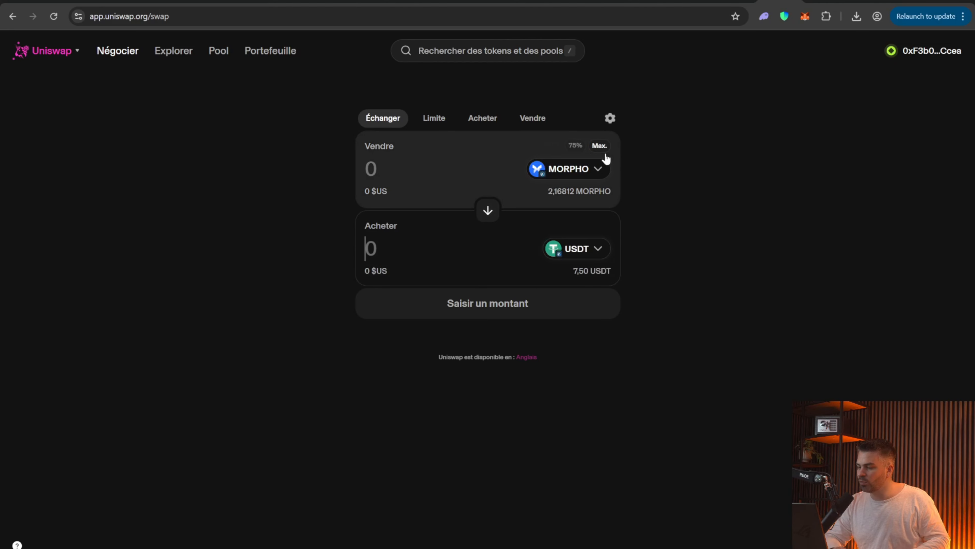
{"action": "left_click", "coordinate": [596, 150]}
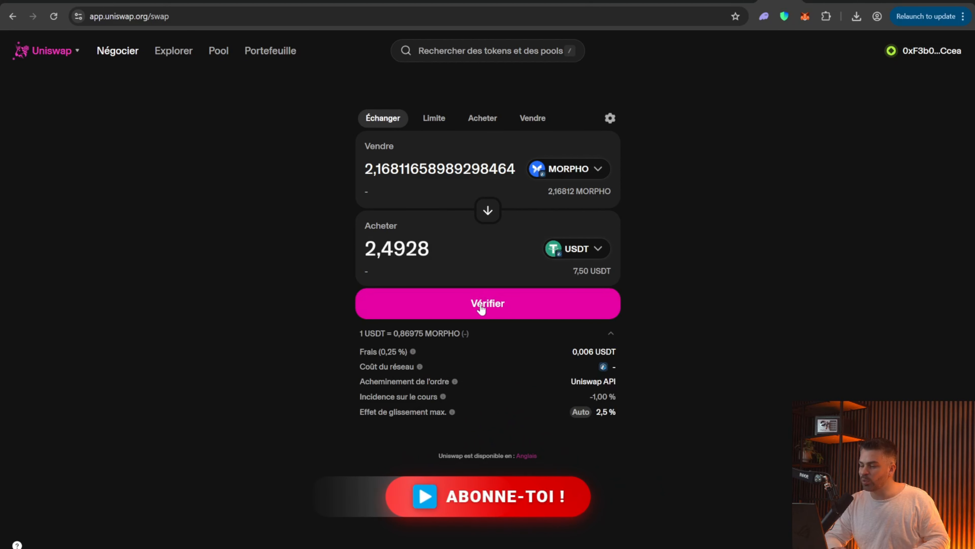
{"action": "left_click", "coordinate": [480, 304]}
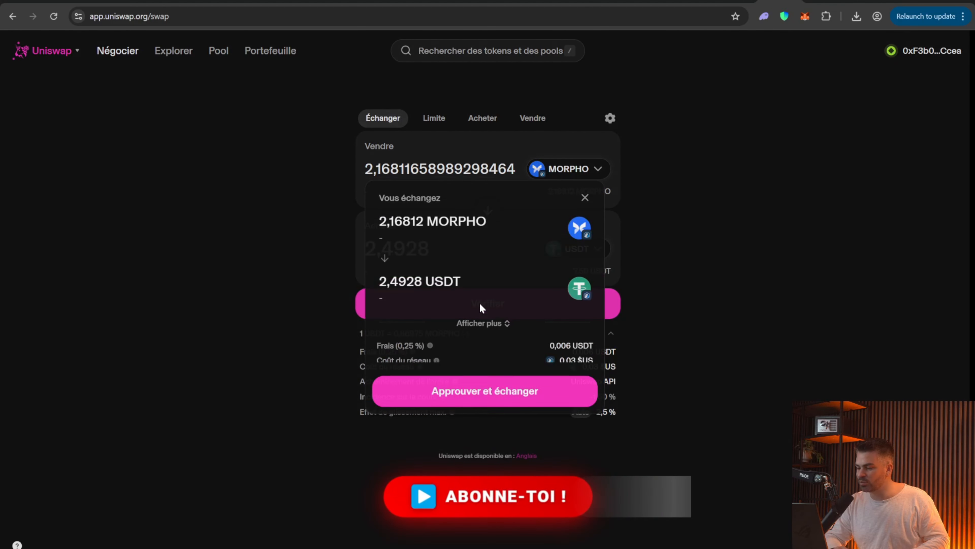
{"action": "left_click", "coordinate": [499, 394]}
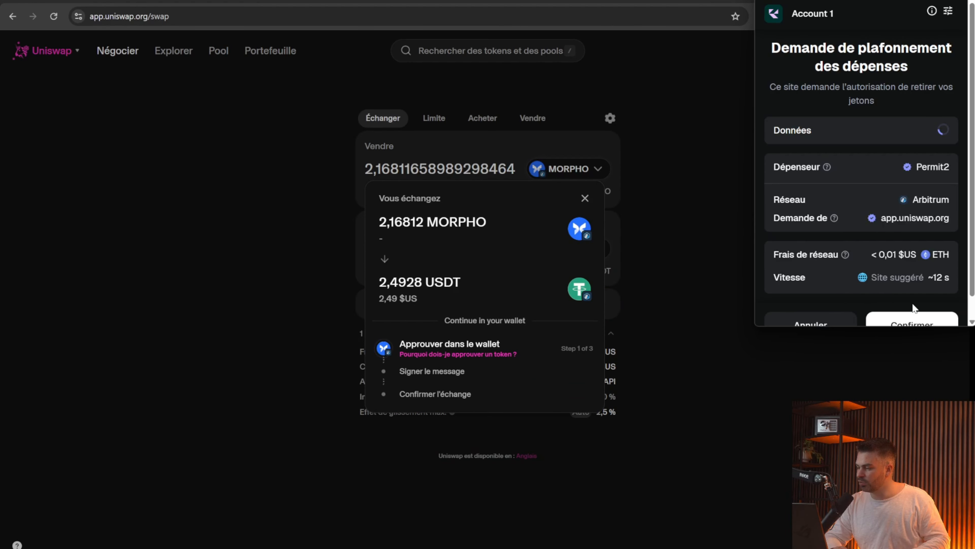
- Approve the unlimited MORPHO spending cap in the wallet, sign the Permit2 request and confirm the swap to USDT
{"action": "scroll", "coordinate": [913, 307], "scroll_direction": "down", "scroll_amount": 3}
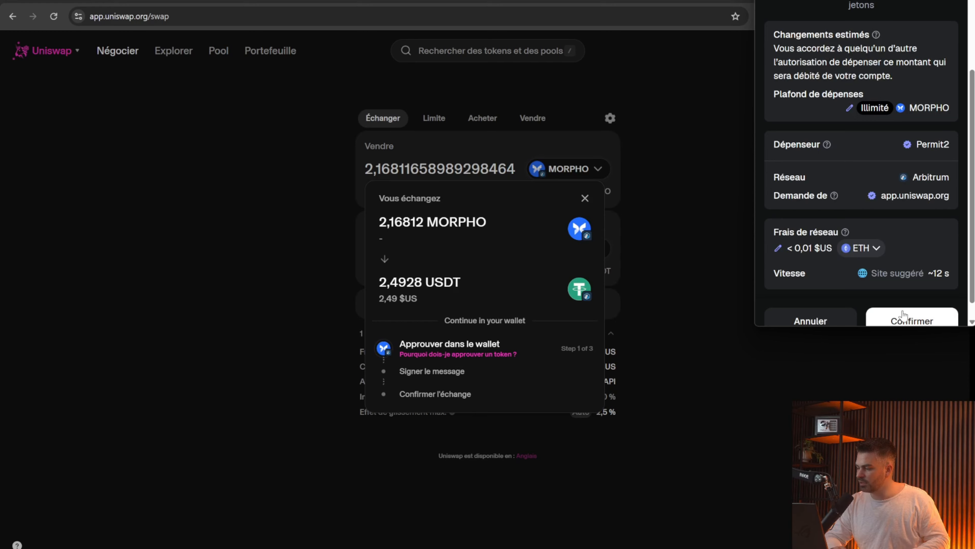
{"action": "left_click", "coordinate": [905, 323]}
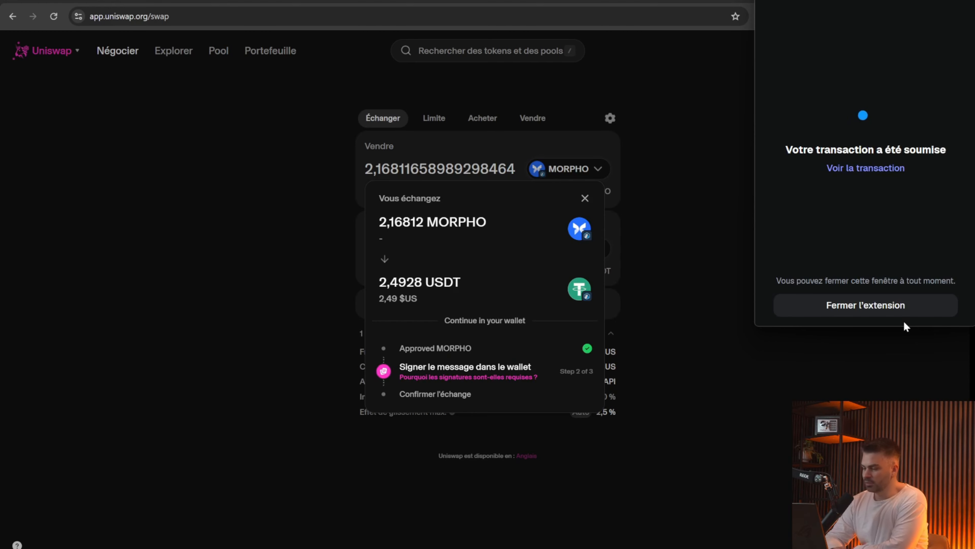
{"action": "left_click", "coordinate": [881, 310]}
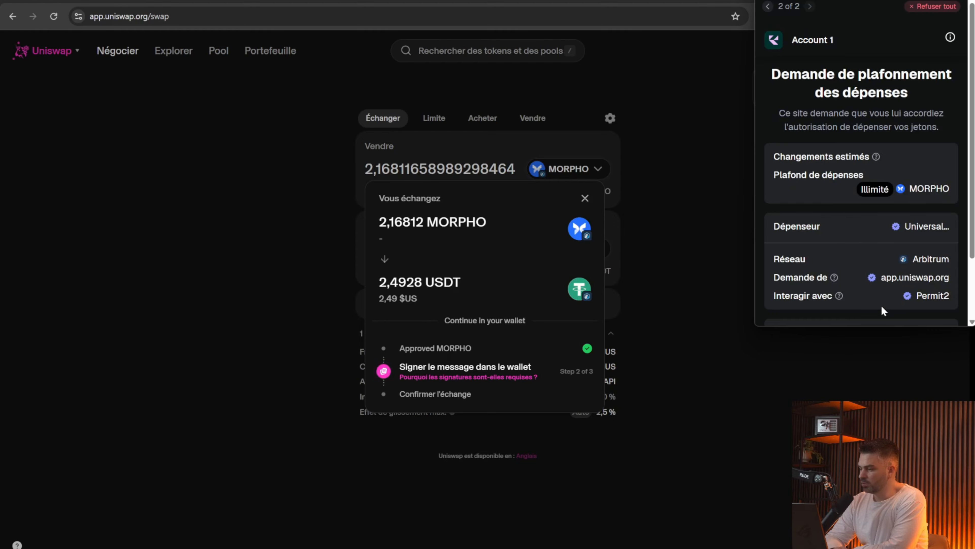
{"action": "scroll", "coordinate": [888, 224], "scroll_direction": "down", "scroll_amount": 2}
{"action": "left_click", "coordinate": [919, 303]}
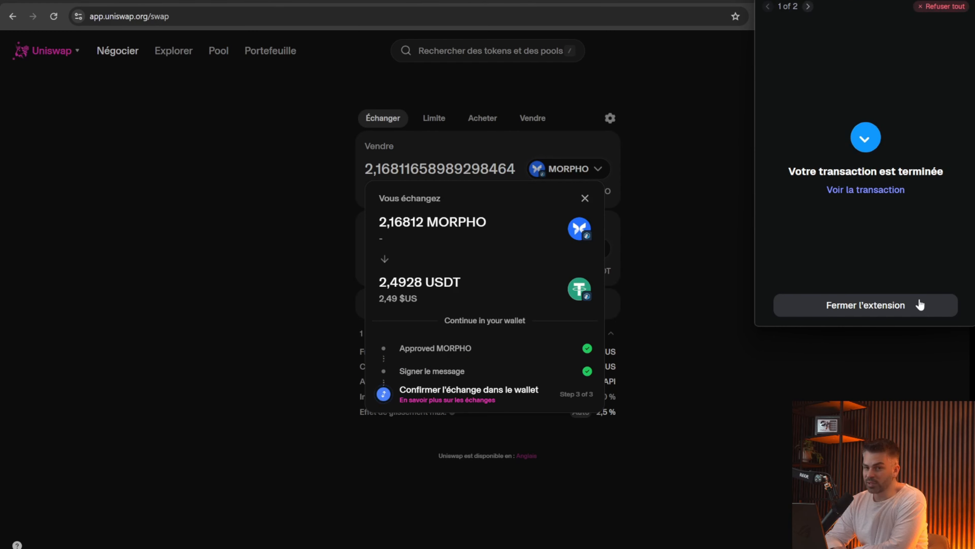
{"action": "left_click", "coordinate": [904, 307]}
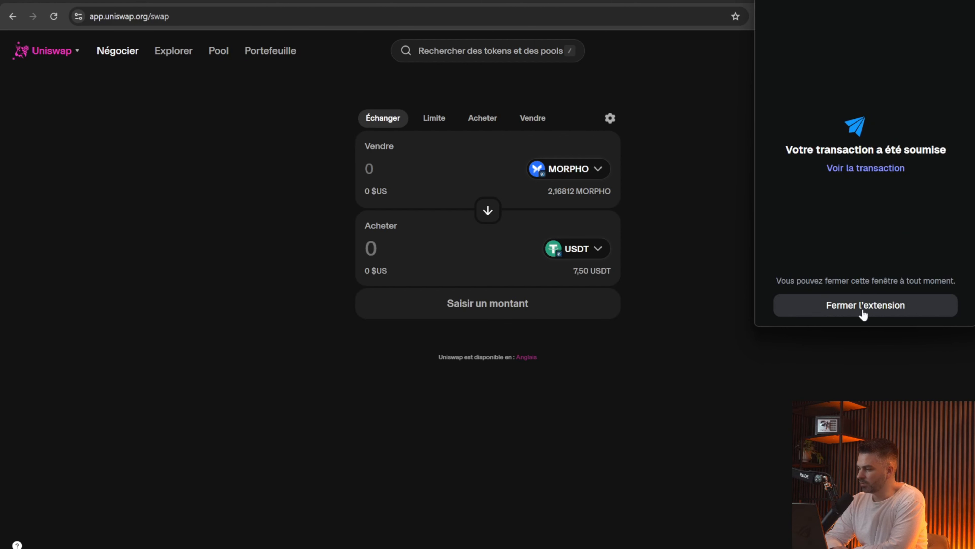
{"action": "left_click", "coordinate": [862, 310]}
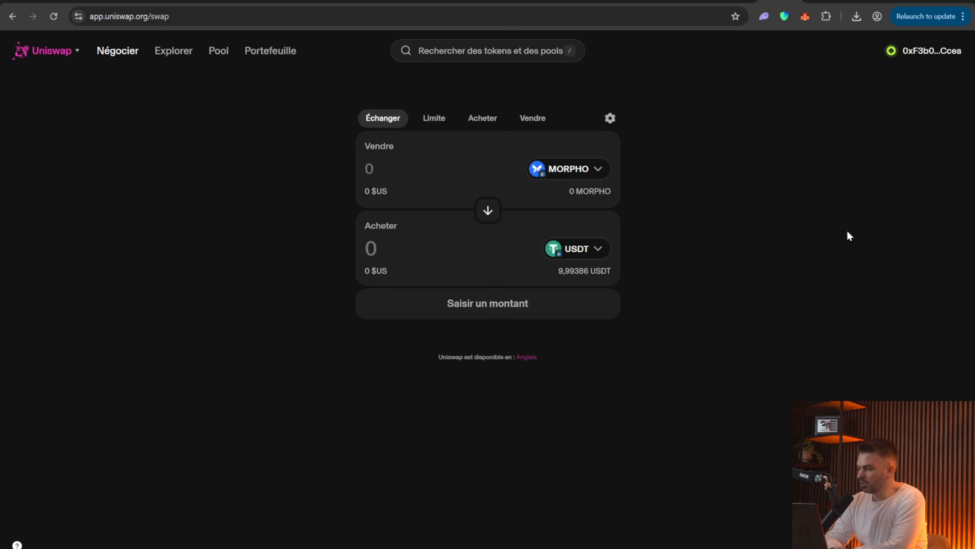